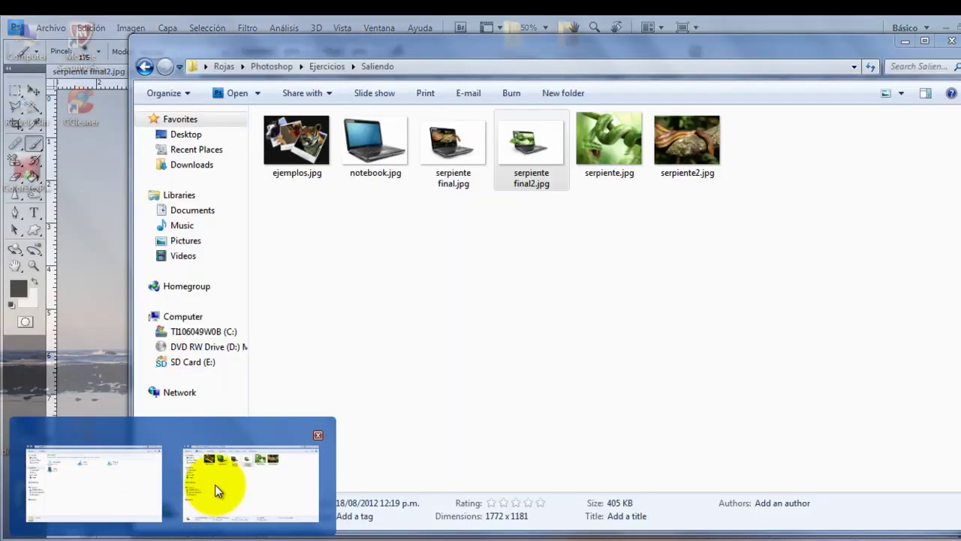
Open notebook.jpg, then serpiente.jpg, from the Saliendo folder as Photoshop documents
{"action": "left_click", "coordinate": [215, 486]}
{"action": "double_click", "coordinate": [368, 141]}
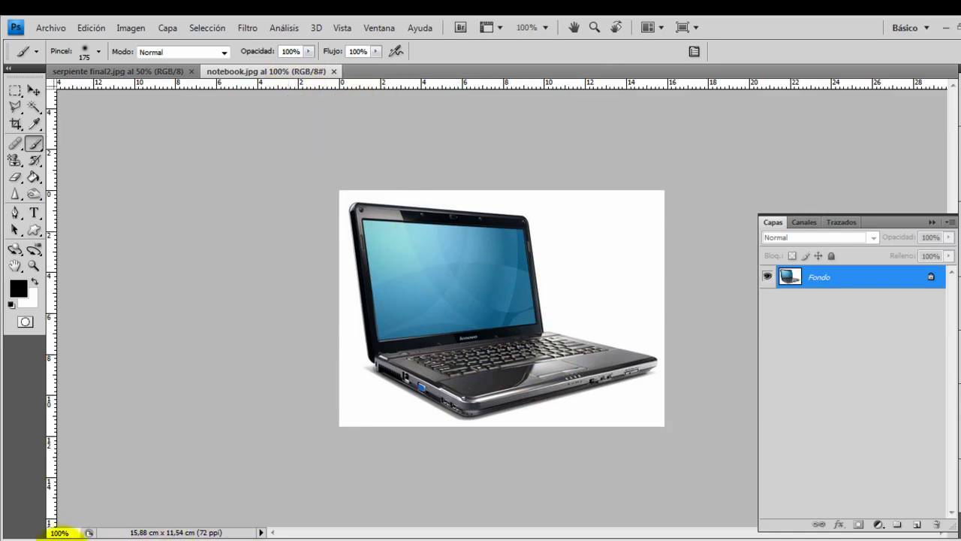
{"action": "left_click", "coordinate": [223, 488]}
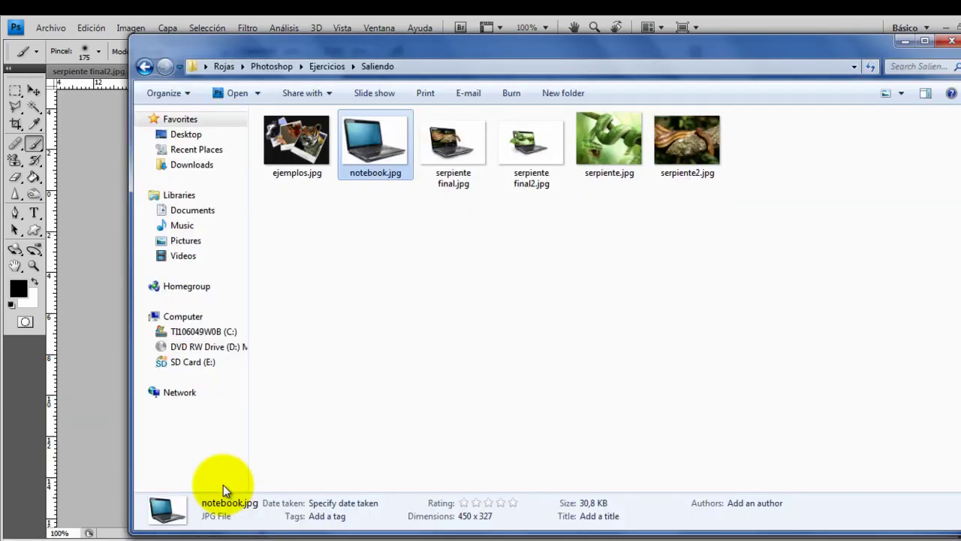
{"action": "left_click", "coordinate": [633, 139]}
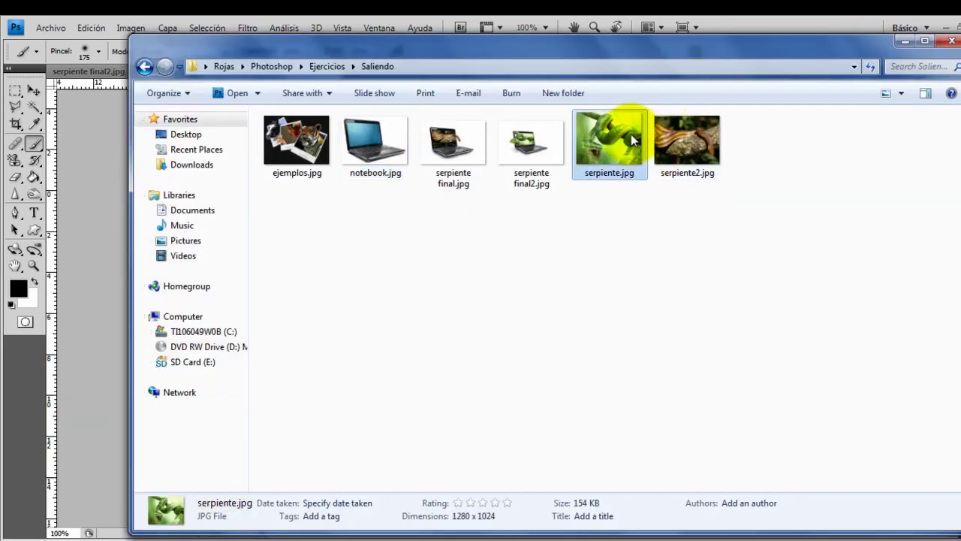
{"action": "double_click", "coordinate": [633, 139]}
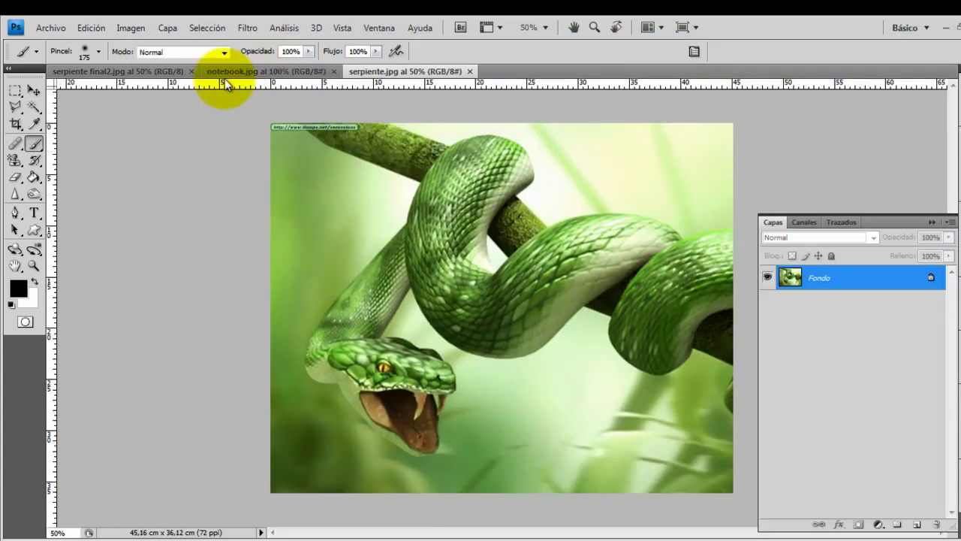
Create a new blank white document, 15 × 10 cm at 300 pixels per inch
{"action": "left_click", "coordinate": [109, 72]}
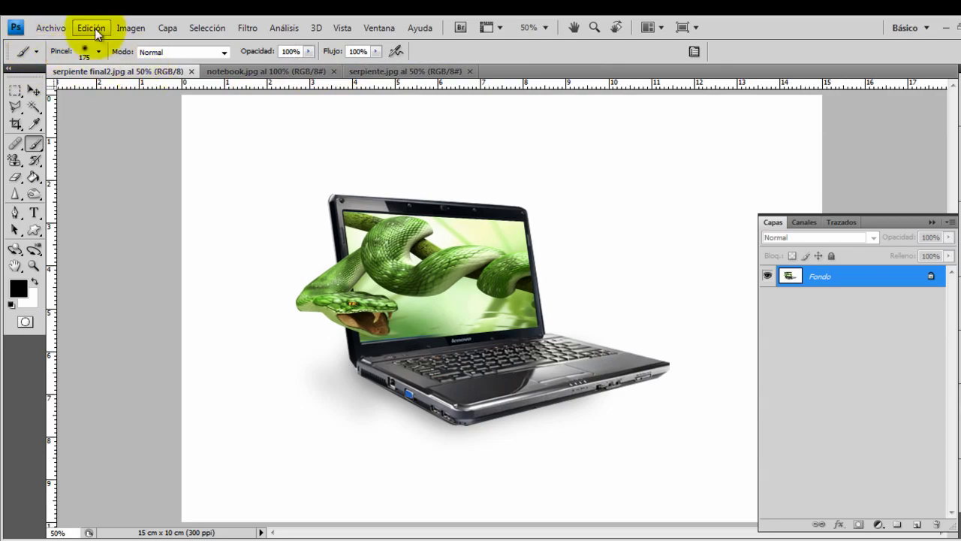
{"action": "left_click", "coordinate": [51, 27]}
{"action": "left_click", "coordinate": [61, 40]}
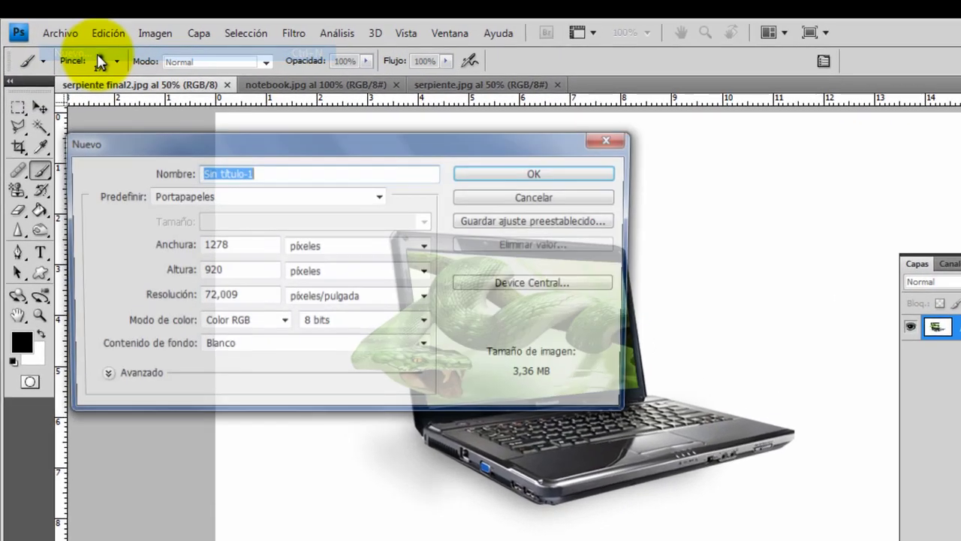
{"action": "double_click", "coordinate": [244, 246]}
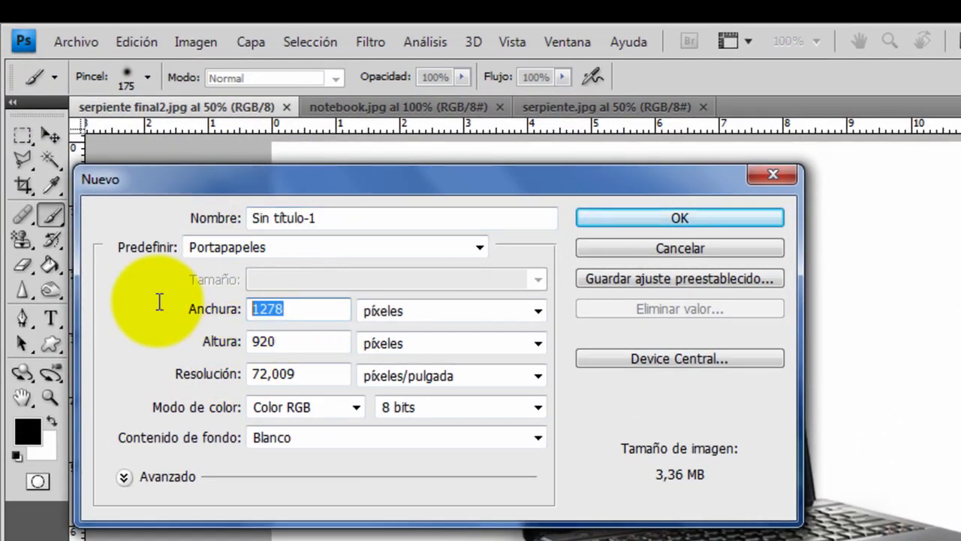
{"action": "left_click", "coordinate": [418, 309]}
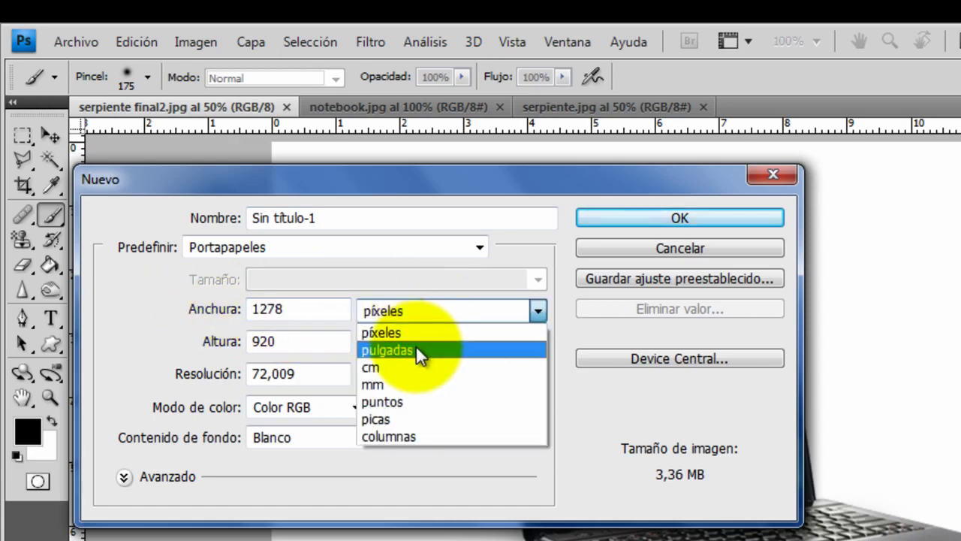
{"action": "left_click", "coordinate": [416, 367]}
{"action": "left_click_drag", "start_coordinate": [333, 305], "coordinate": [212, 308]}
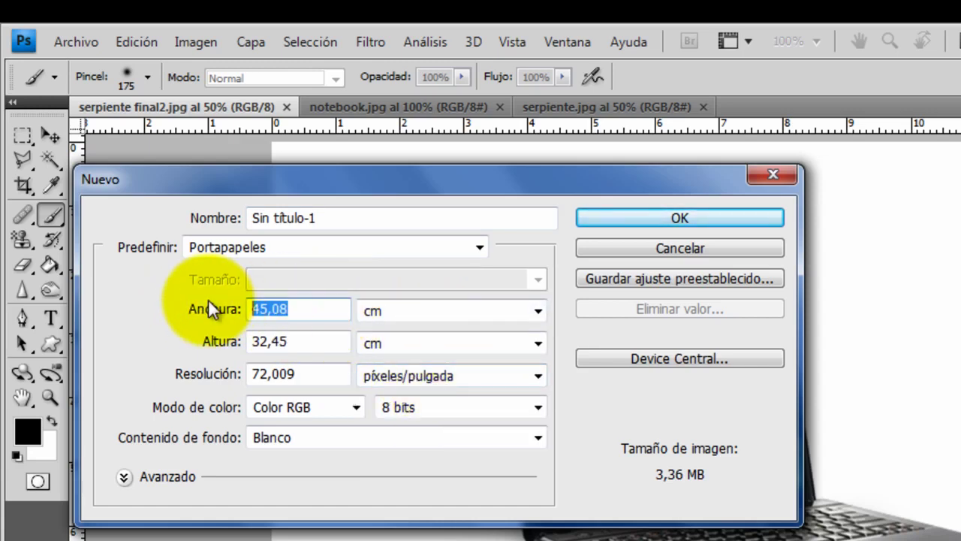
{"action": "type", "text": "15"}
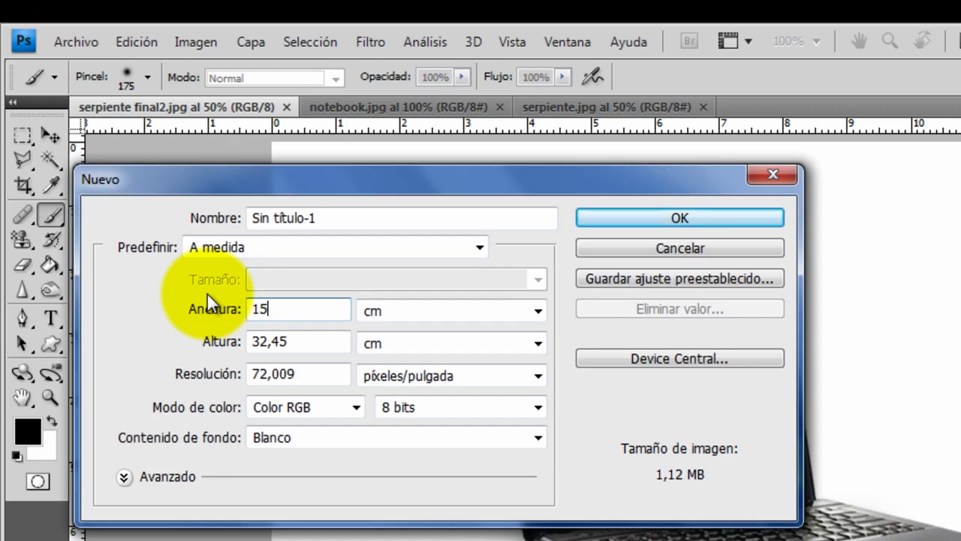
{"action": "key", "text": "Tab"}
{"action": "key", "text": "Tab"}
{"action": "type", "text": "10"}
{"action": "key", "text": "Tab"}
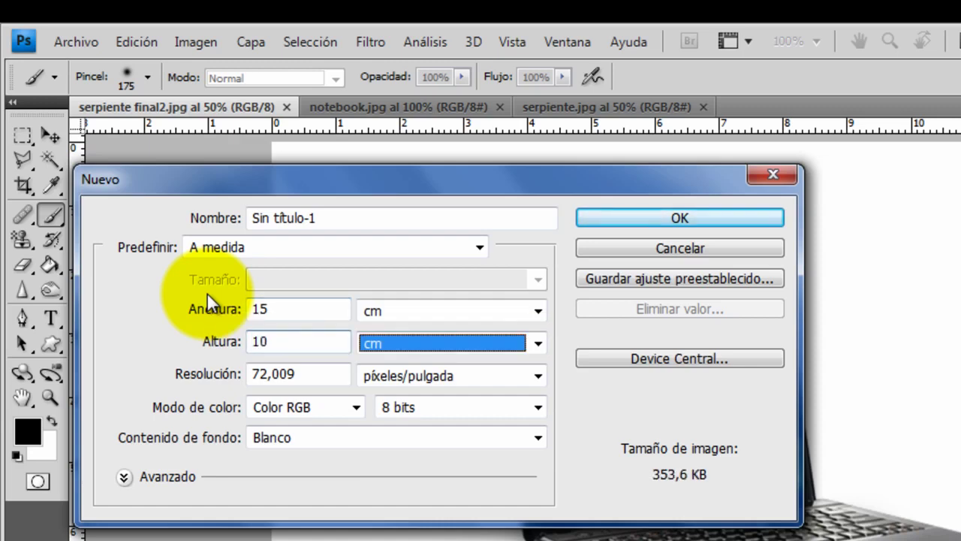
{"action": "key", "text": "Tab"}
{"action": "type", "text": "300"}
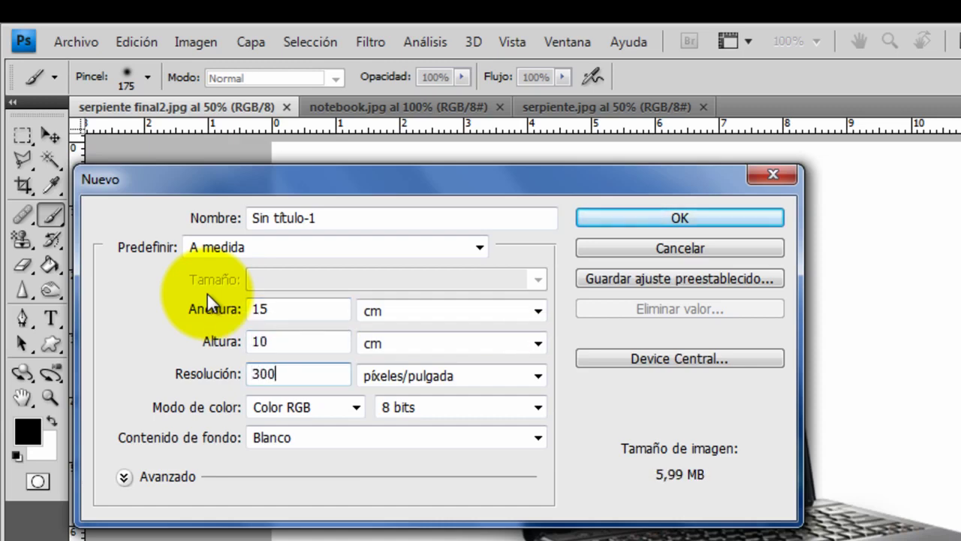
{"action": "left_click", "coordinate": [671, 217]}
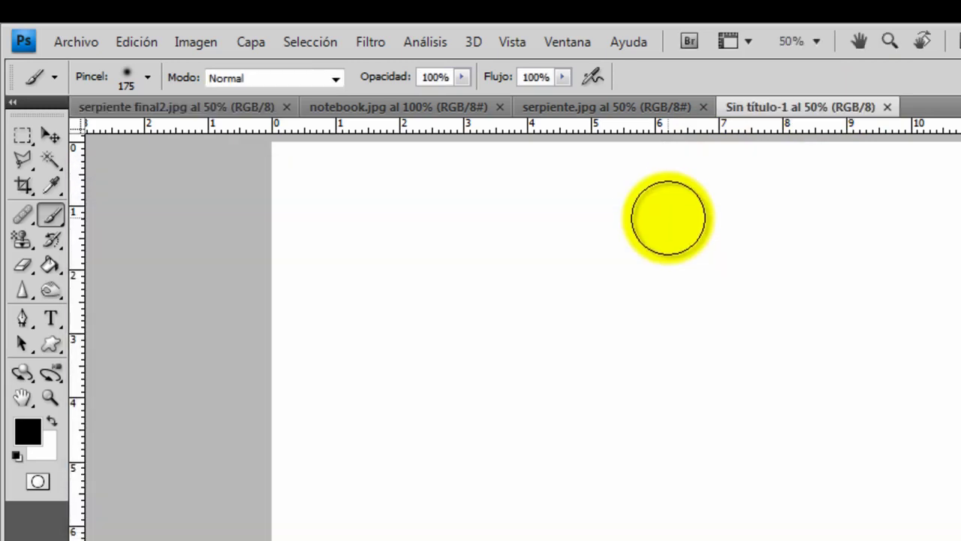
Switch to notebook.jpg and zoom the laptop image to 200%
{"action": "left_click", "coordinate": [427, 105]}
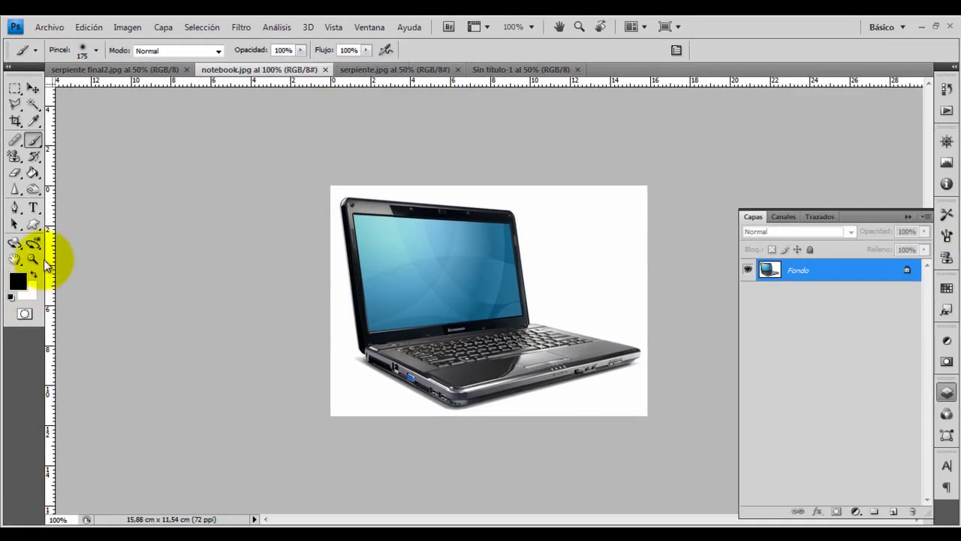
{"action": "left_click", "coordinate": [34, 259]}
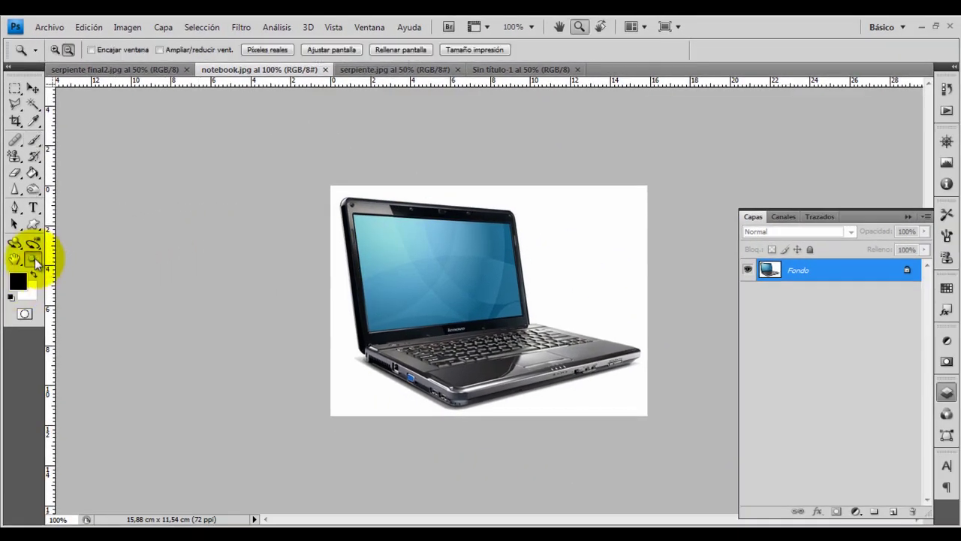
{"action": "left_click", "coordinate": [356, 279]}
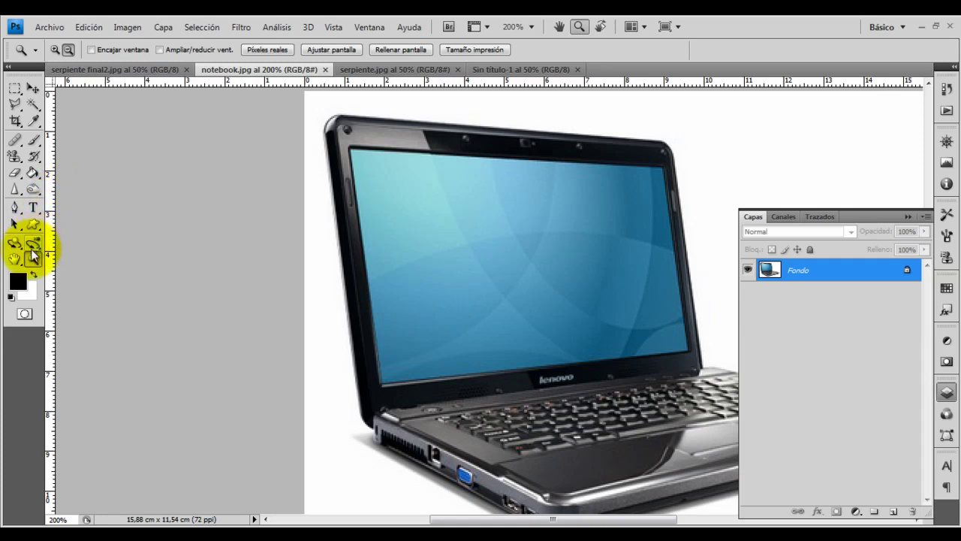
{"action": "left_click", "coordinate": [15, 208]}
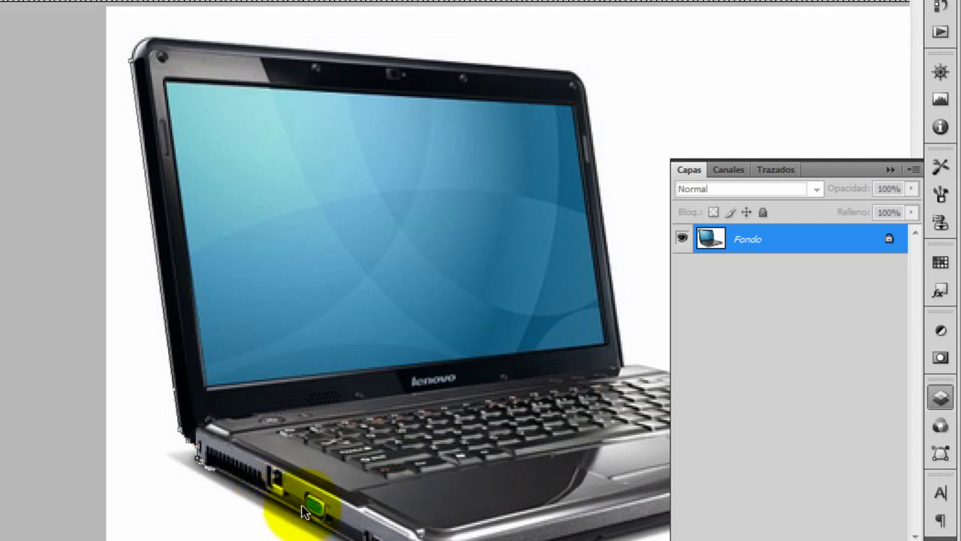
Trace a pen path around the laptop's lower edge, right side and screen top
{"action": "left_click_drag", "start_coordinate": [303, 506], "coordinate": [290, 368]}
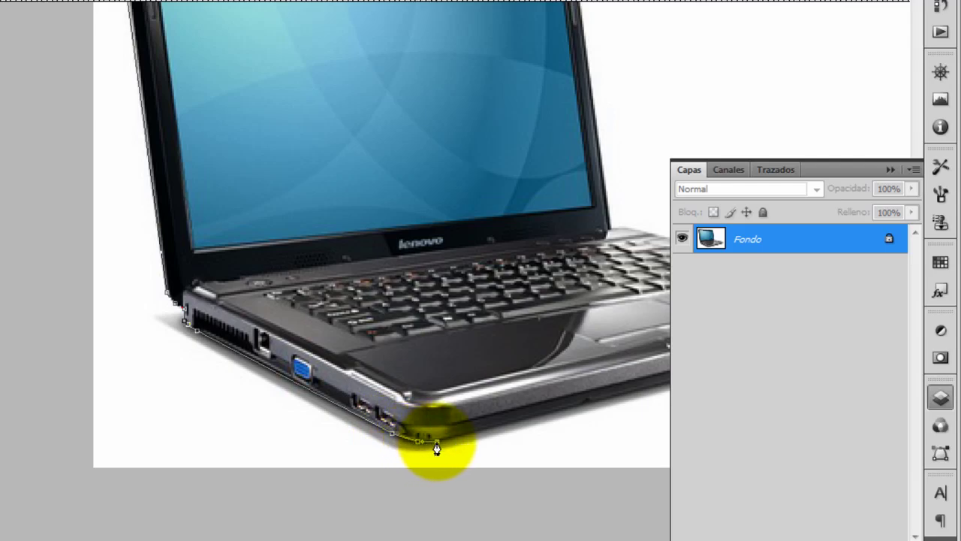
{"action": "left_click_drag", "start_coordinate": [488, 428], "coordinate": [294, 423]}
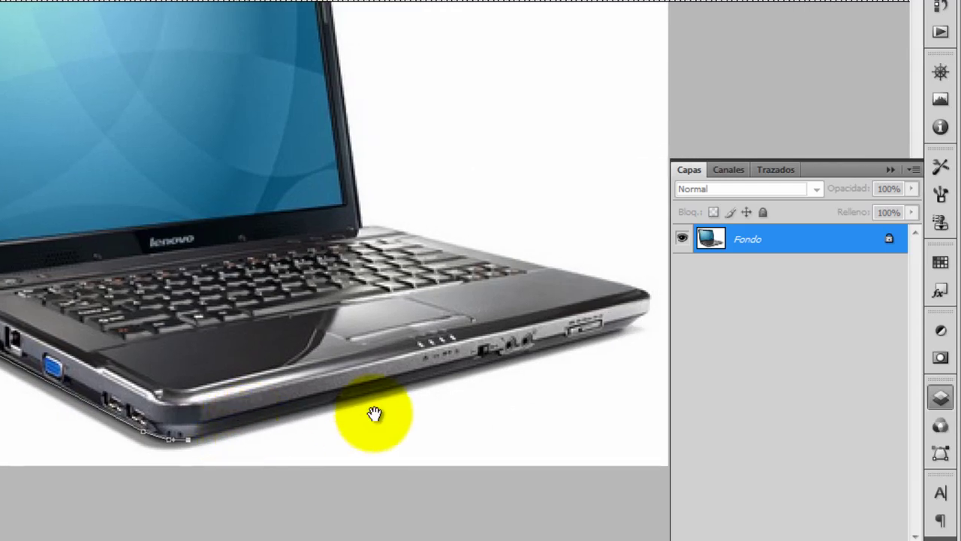
{"action": "left_click", "coordinate": [621, 330]}
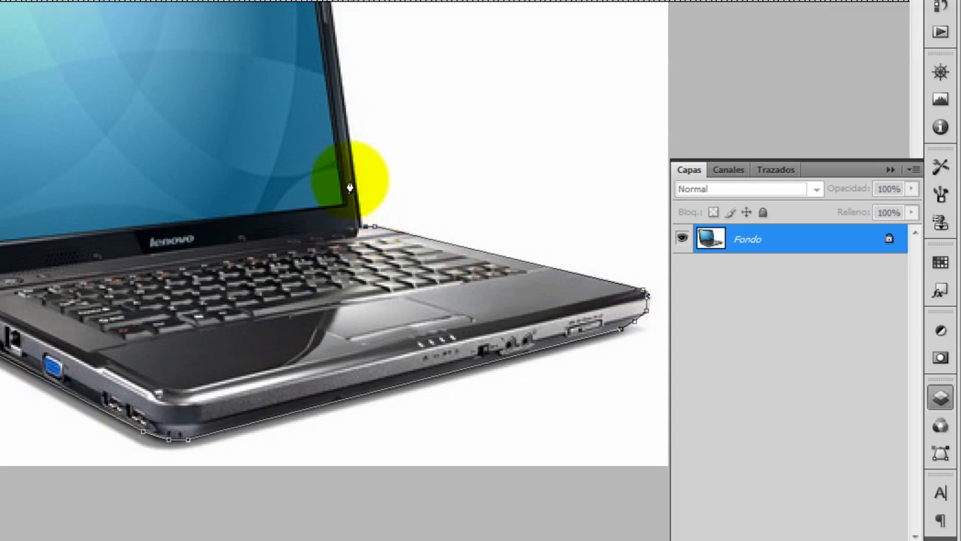
{"action": "left_click_drag", "start_coordinate": [338, 133], "coordinate": [351, 272]}
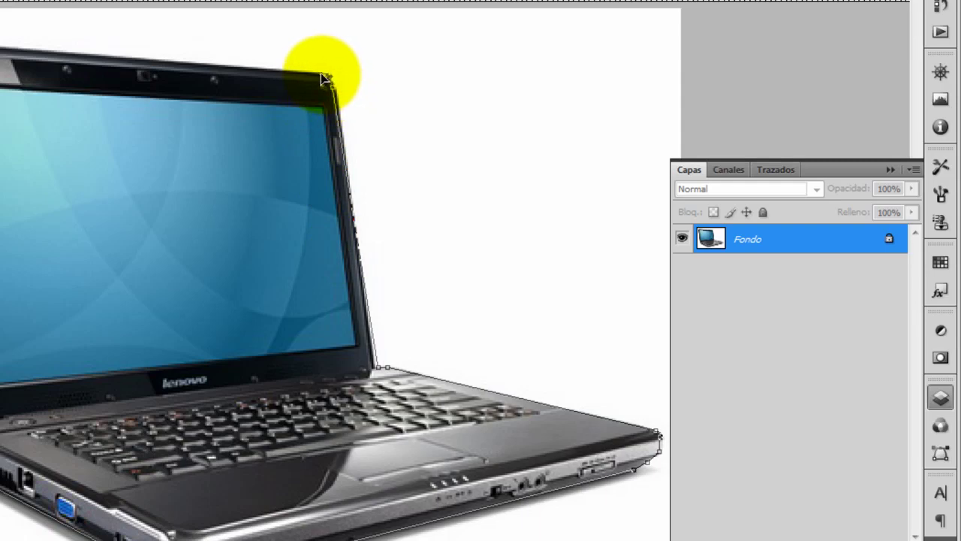
{"action": "left_click_drag", "start_coordinate": [322, 78], "coordinate": [303, 75]}
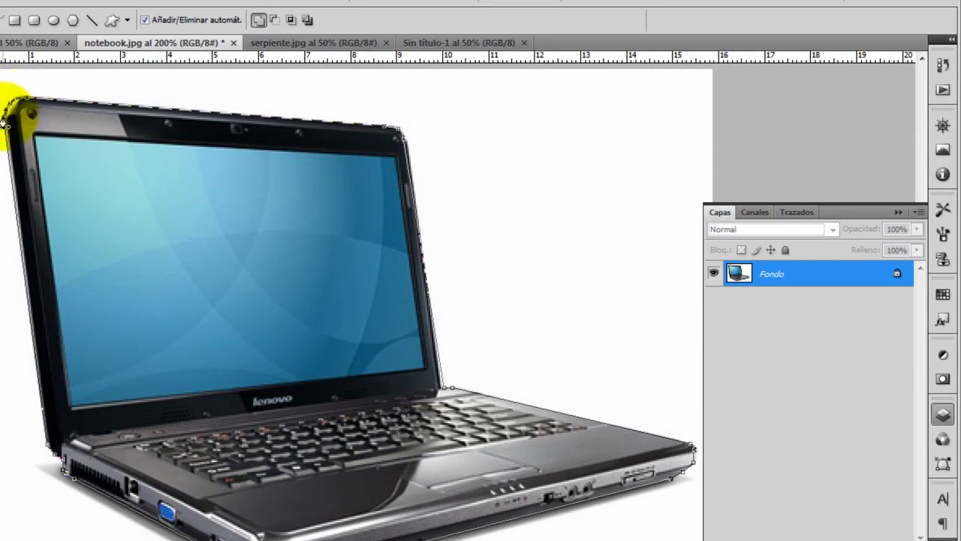
Close the laptop path at its top-left corner and convert it into a selection
{"action": "left_click", "coordinate": [3, 122]}
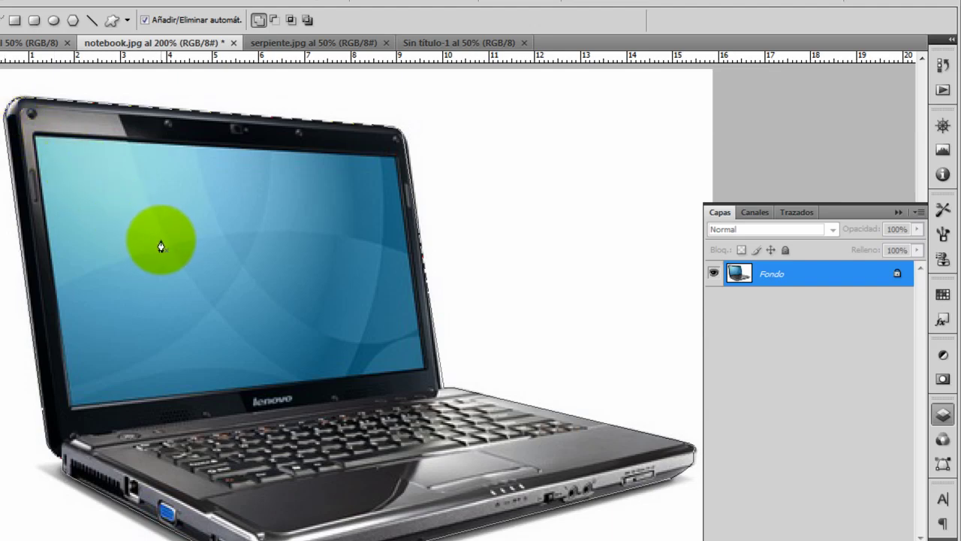
{"action": "right_click", "coordinate": [162, 240]}
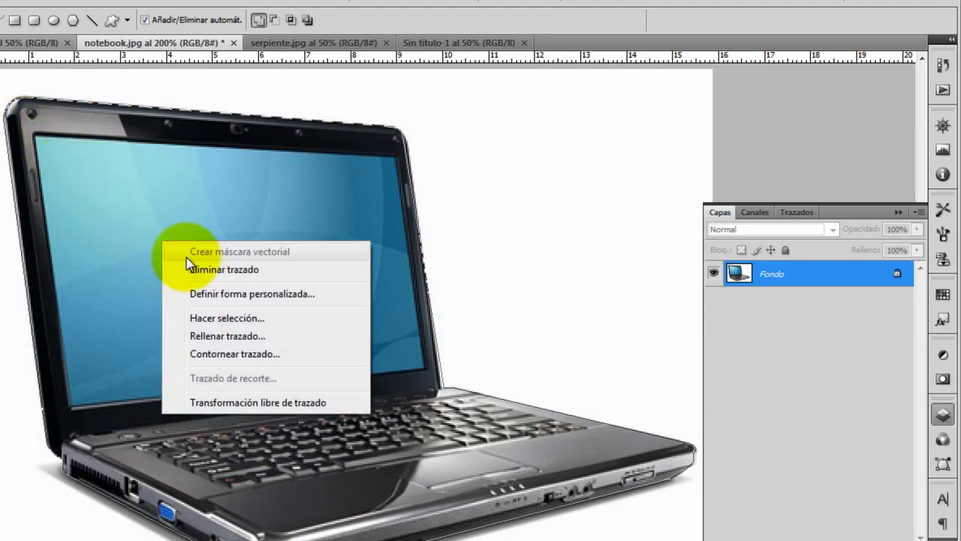
{"action": "left_click", "coordinate": [245, 324]}
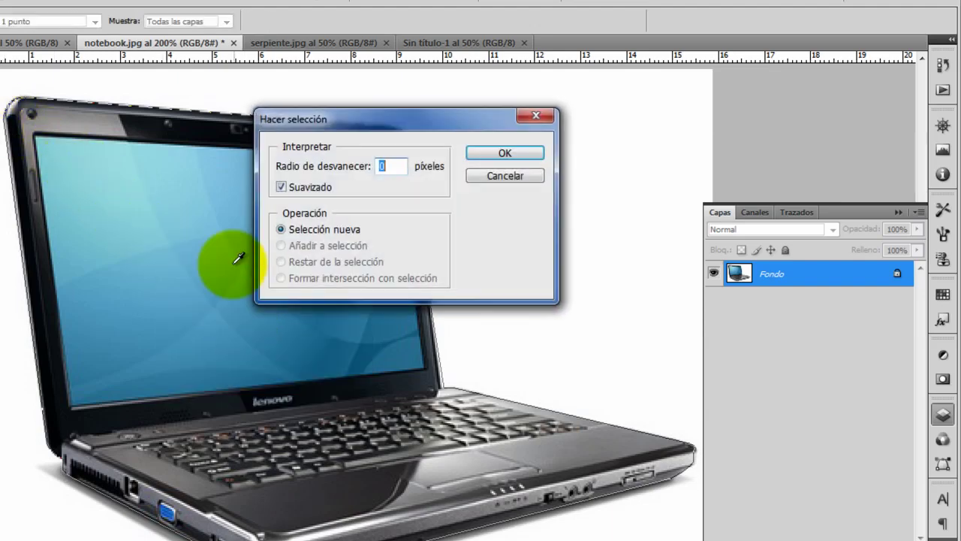
{"action": "left_click", "coordinate": [516, 153]}
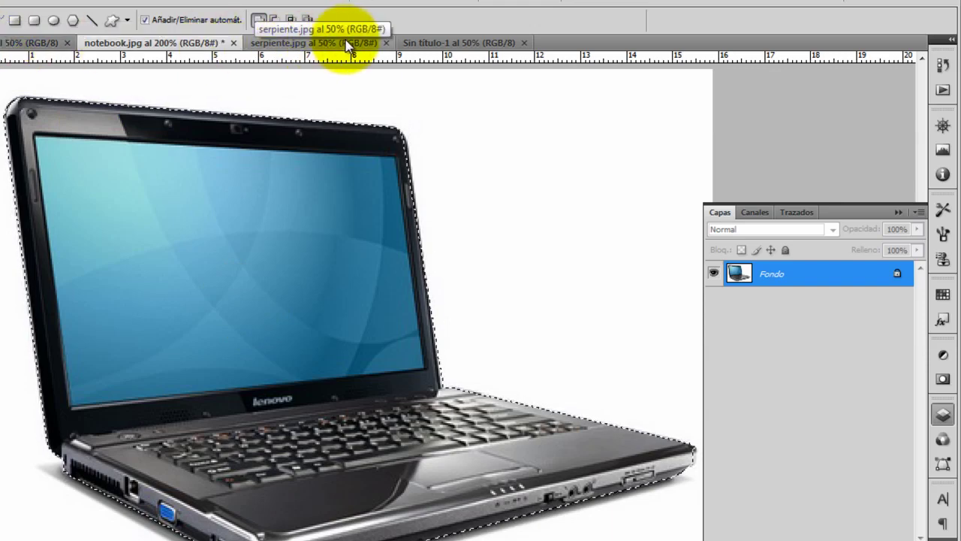
Paste the laptop into Sin título-1, scale it to about 284%, and shift it right
{"action": "left_click", "coordinate": [490, 45]}
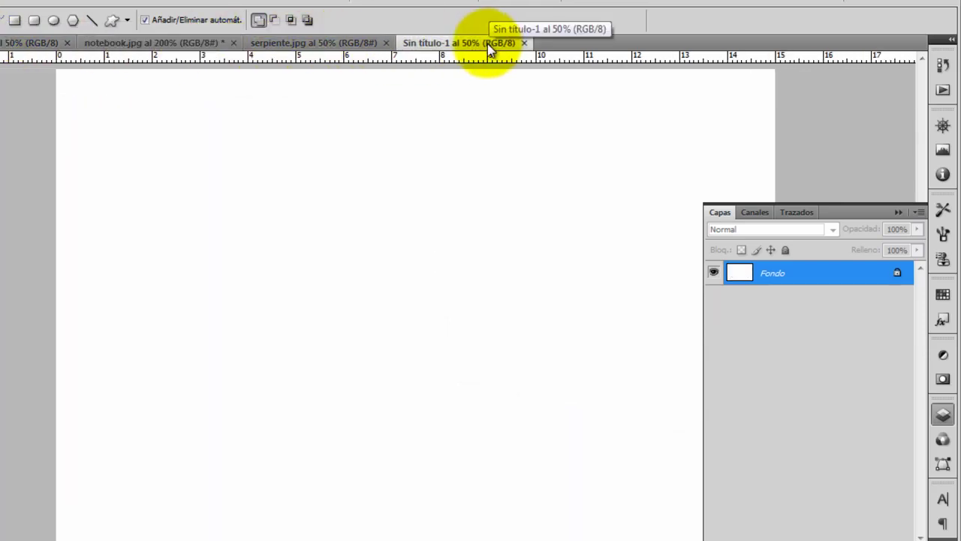
{"action": "key", "text": "ctrl+v"}
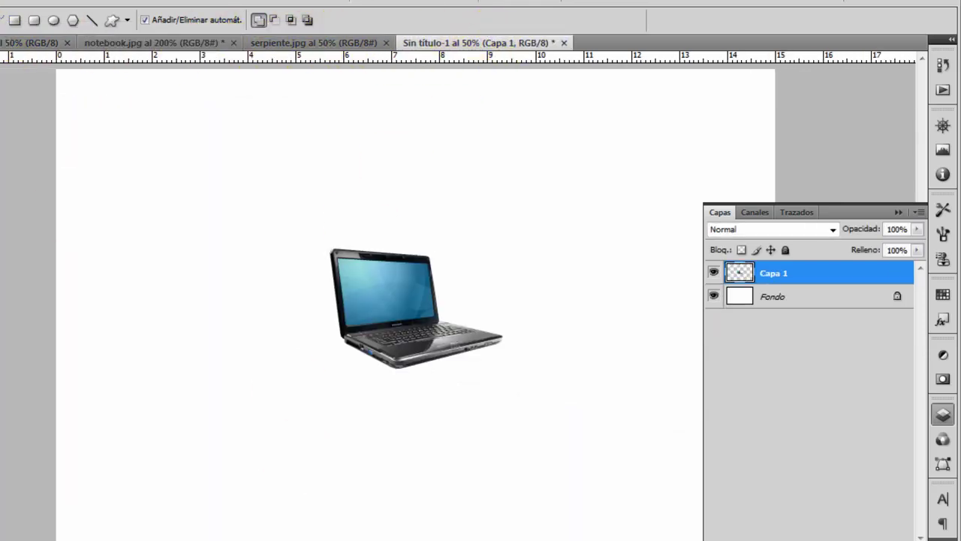
{"action": "key", "text": "v"}
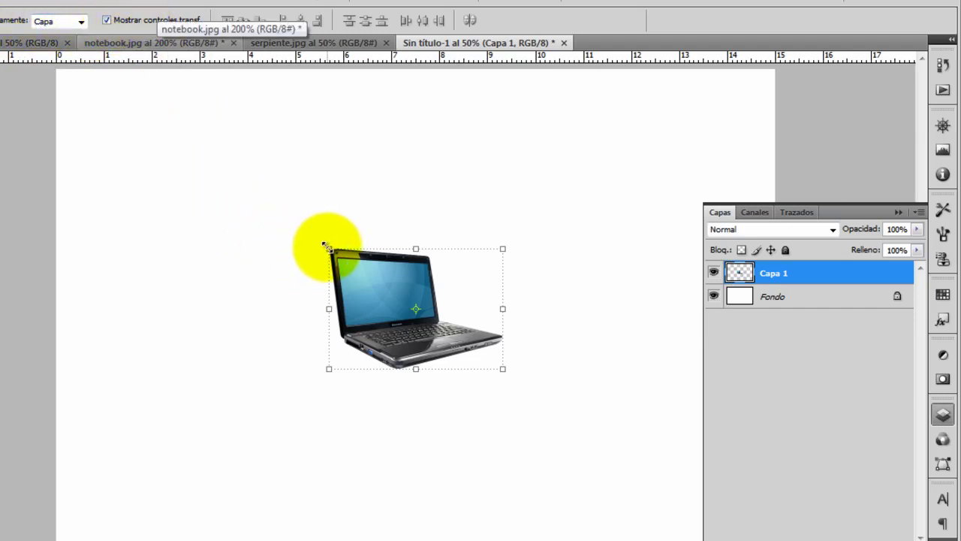
{"action": "left_click_drag", "start_coordinate": [328, 248], "coordinate": [153, 125]}
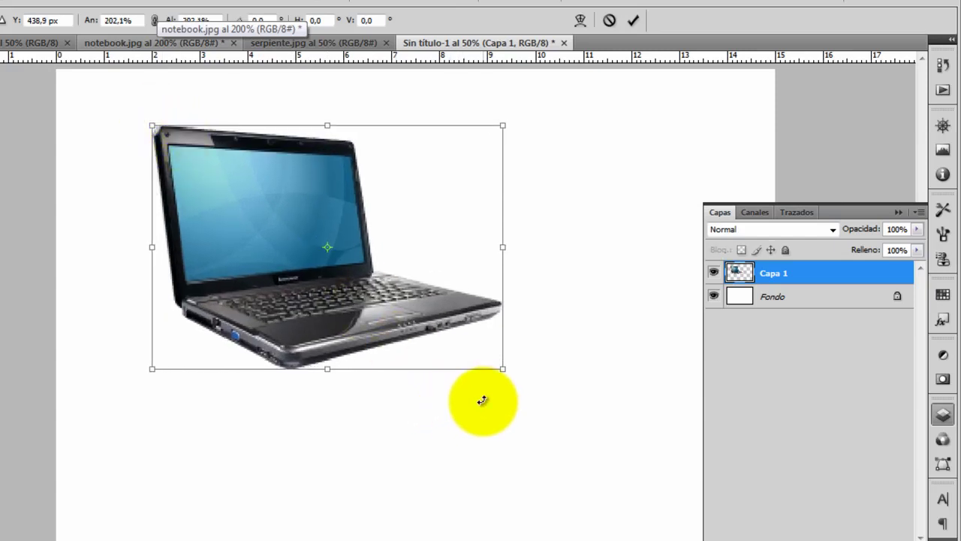
{"action": "left_click_drag", "start_coordinate": [502, 371], "coordinate": [644, 467]}
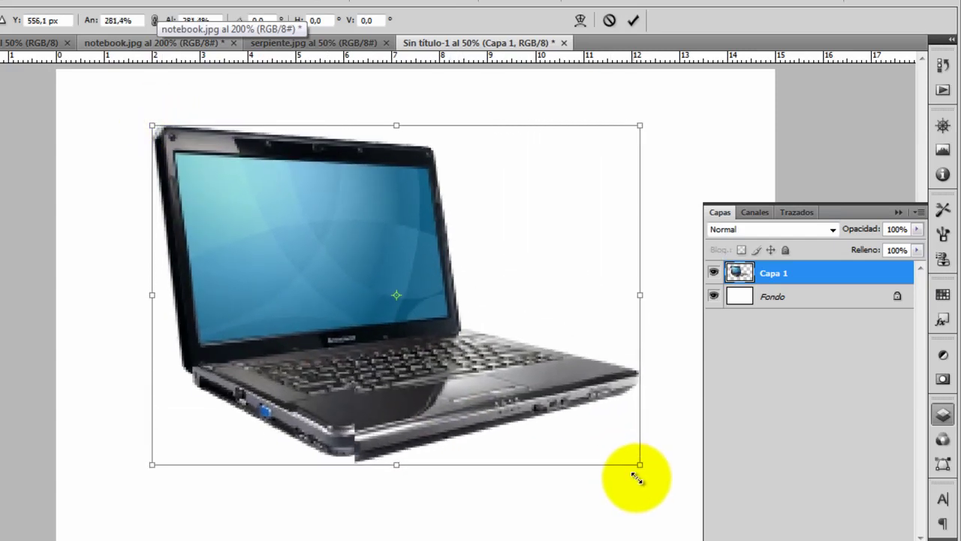
{"action": "left_click_drag", "start_coordinate": [521, 401], "coordinate": [537, 403]}
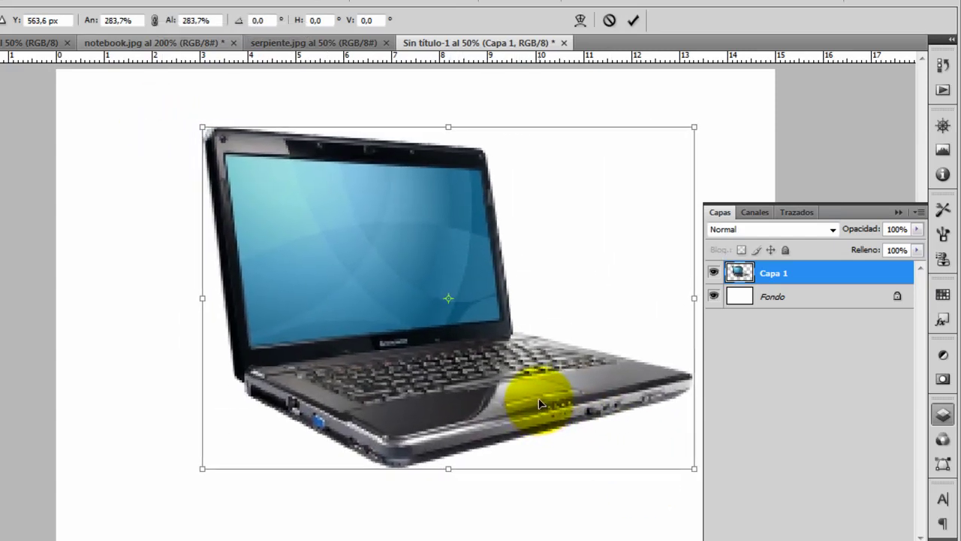
{"action": "key", "text": "Return"}
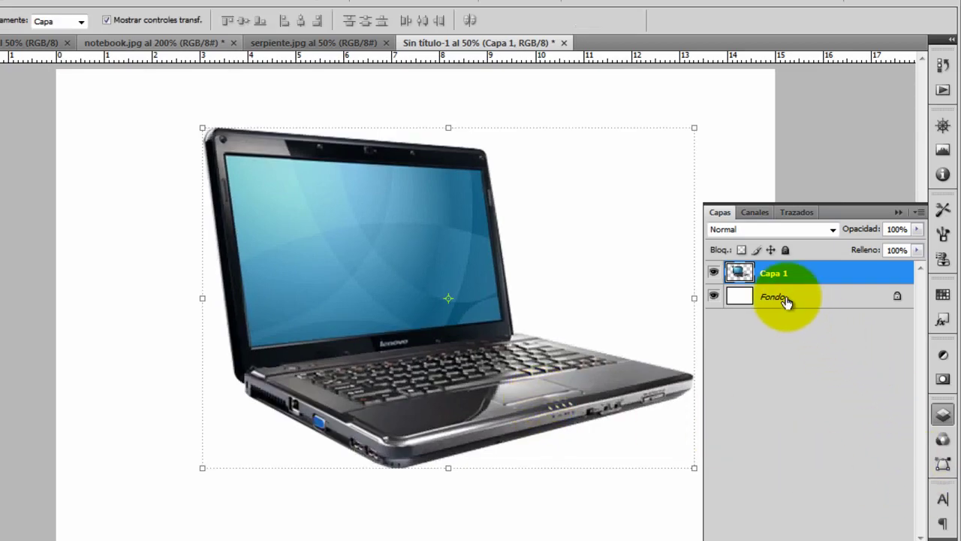
{"action": "left_click", "coordinate": [319, 46]}
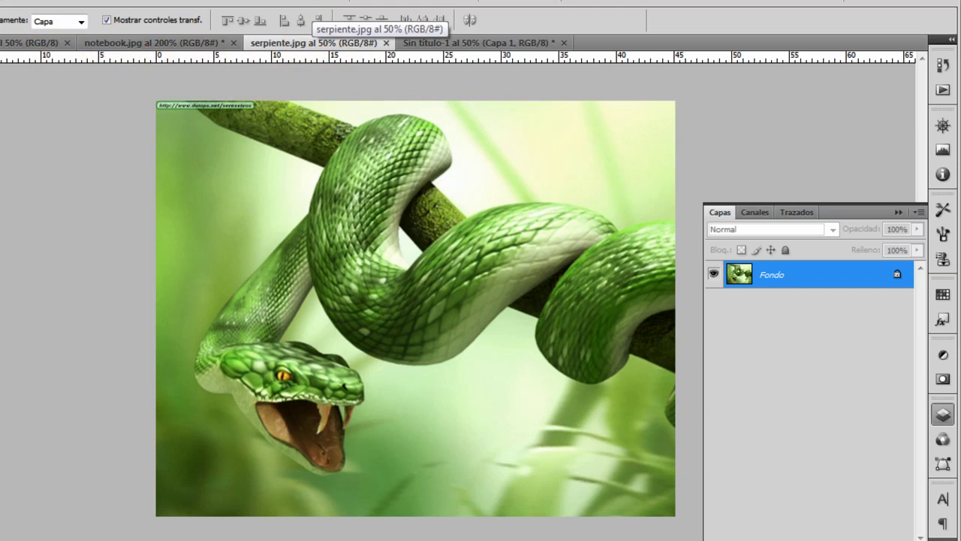
Select the whole snake photo and paste it into Sin título-1 as a new layer
{"action": "key", "text": "m"}
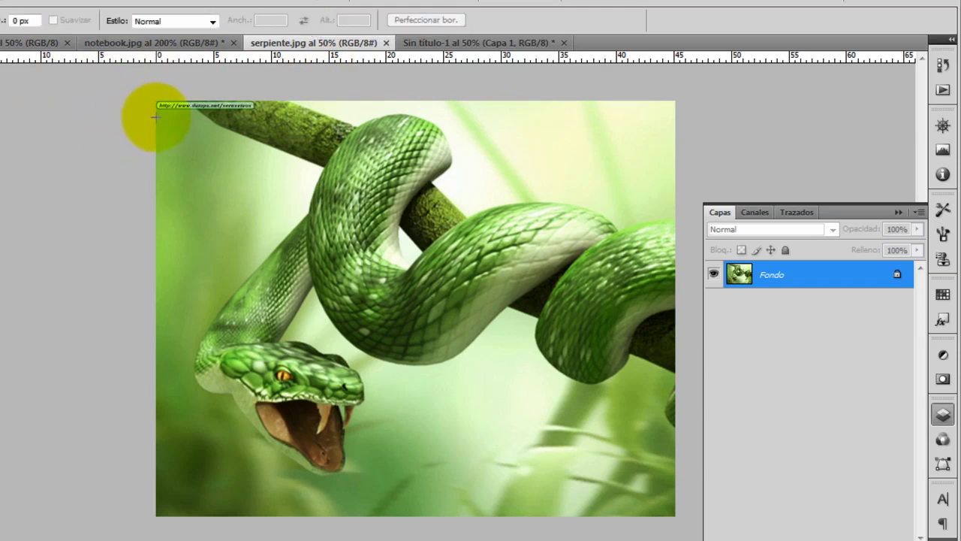
{"action": "left_click_drag", "start_coordinate": [156, 117], "coordinate": [670, 453]}
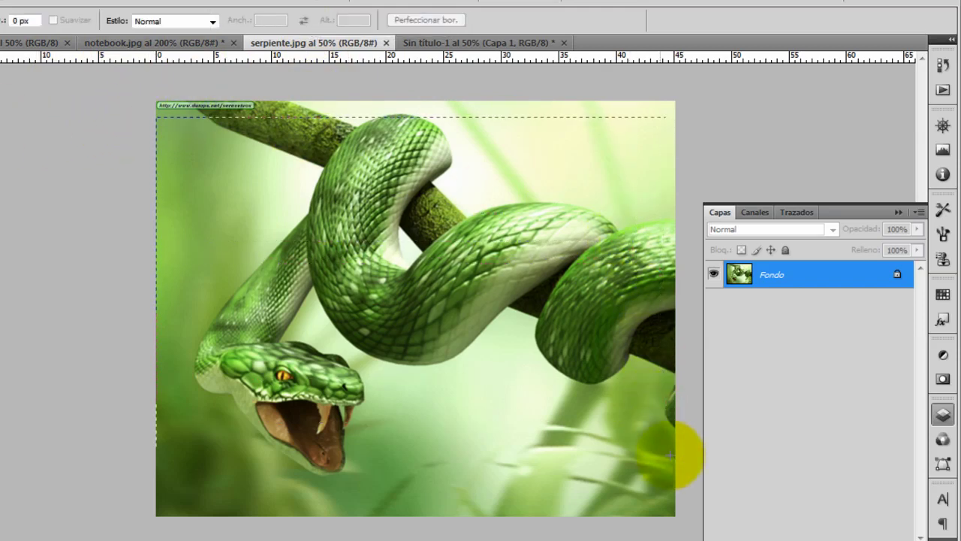
{"action": "left_click_drag", "start_coordinate": [671, 453], "coordinate": [678, 490]}
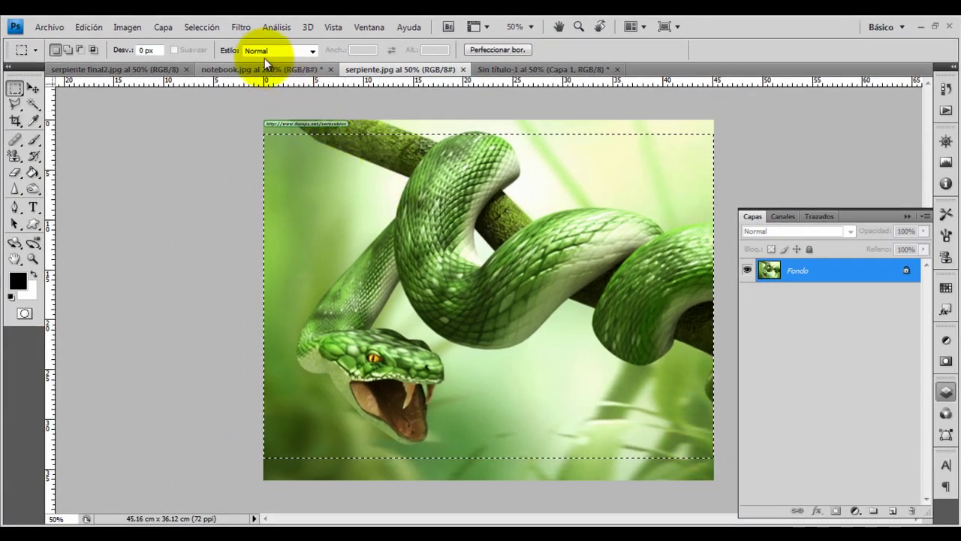
{"action": "left_click", "coordinate": [555, 71]}
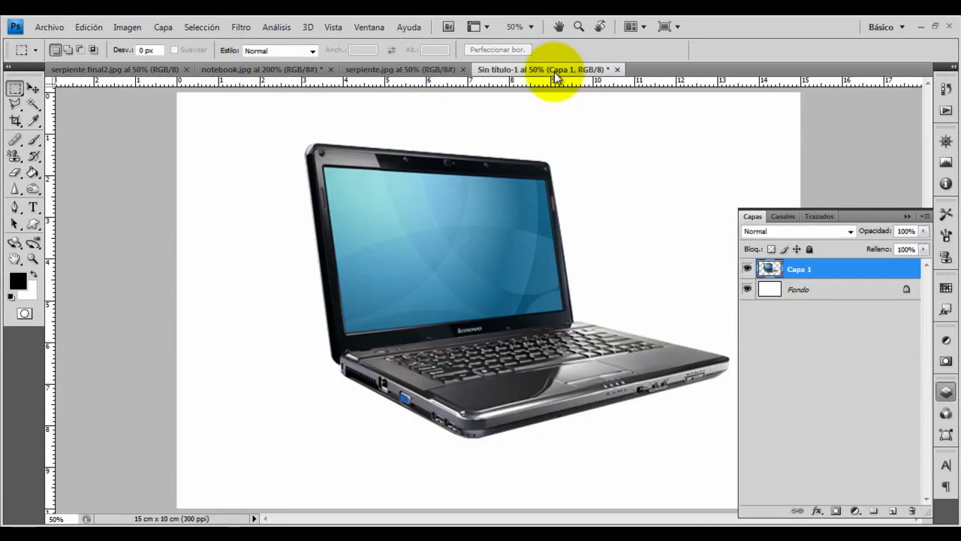
{"action": "key", "text": "ctrl+v"}
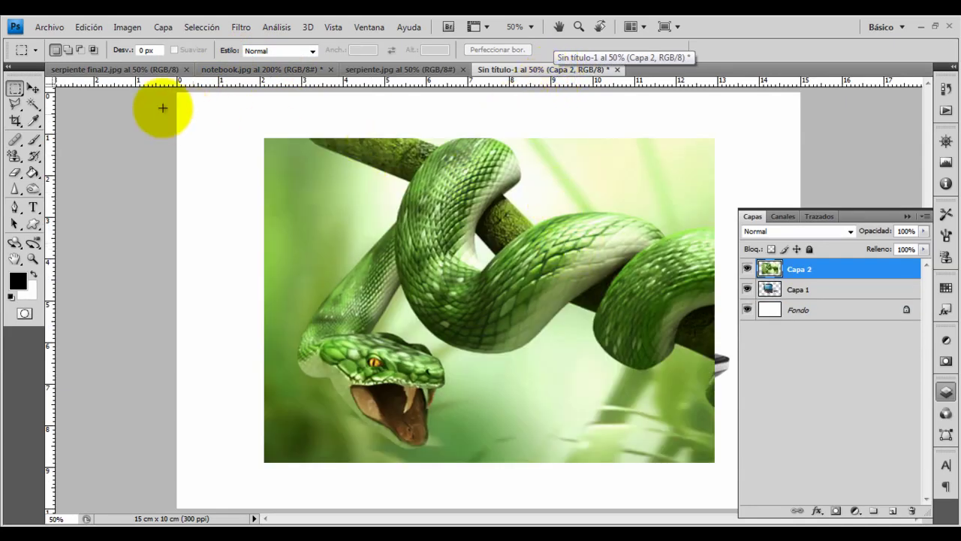
Distort the snake layer's corners onto the laptop screen, letting it jut out left
{"action": "left_click", "coordinate": [88, 27]}
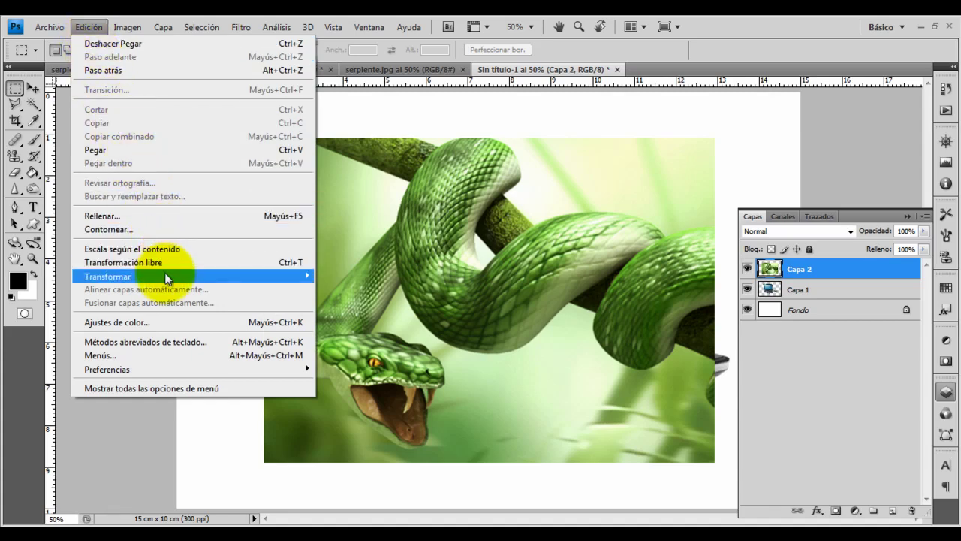
{"action": "mouse_move", "coordinate": [107, 277]}
{"action": "left_click", "coordinate": [356, 336]}
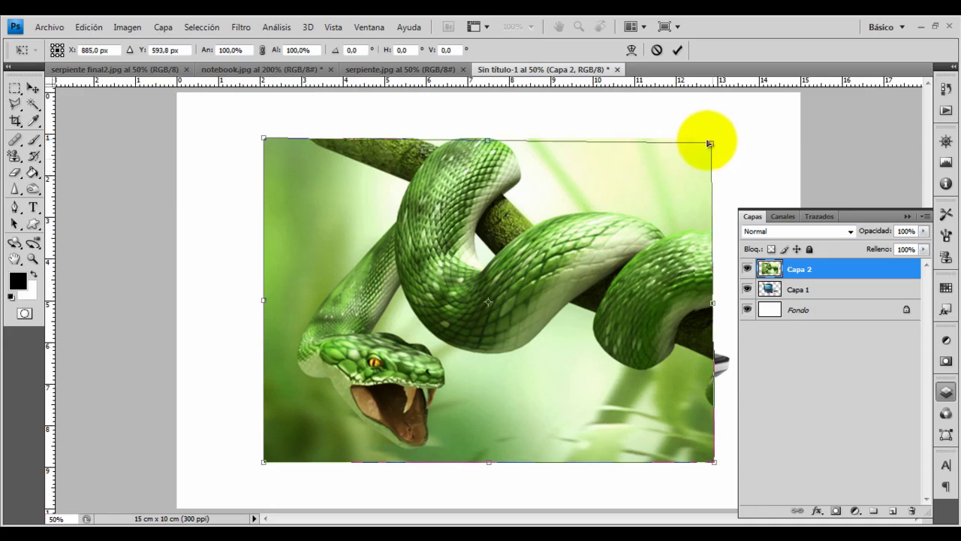
{"action": "left_click_drag", "start_coordinate": [714, 139], "coordinate": [525, 208]}
{"action": "left_click_drag", "start_coordinate": [541, 192], "coordinate": [545, 182]}
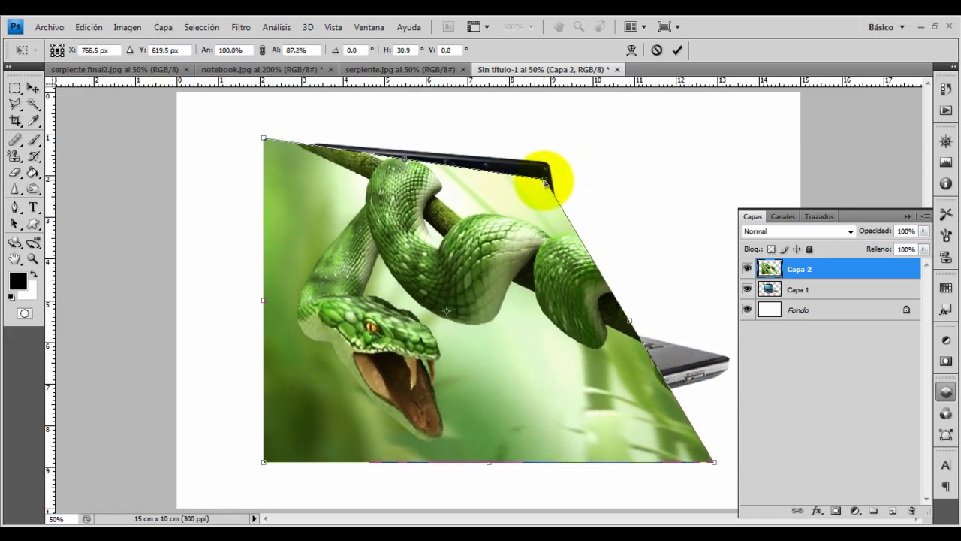
{"action": "left_click_drag", "start_coordinate": [714, 460], "coordinate": [563, 309]}
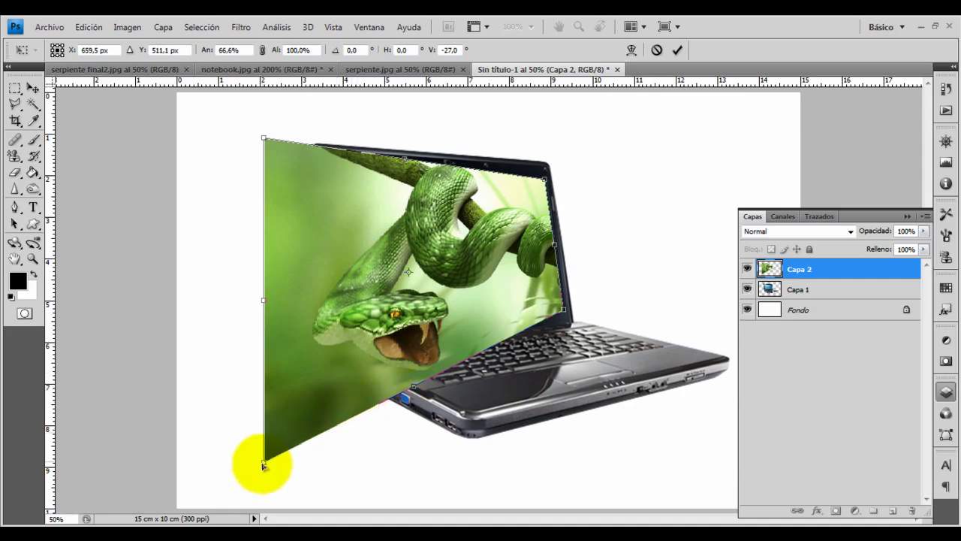
{"action": "left_click_drag", "start_coordinate": [263, 466], "coordinate": [223, 340]}
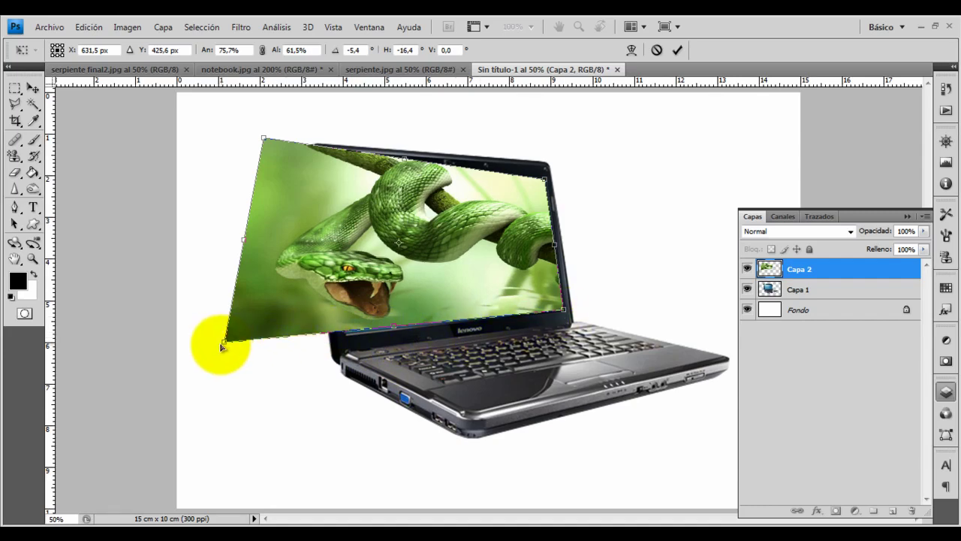
{"action": "left_click_drag", "start_coordinate": [225, 343], "coordinate": [224, 346]}
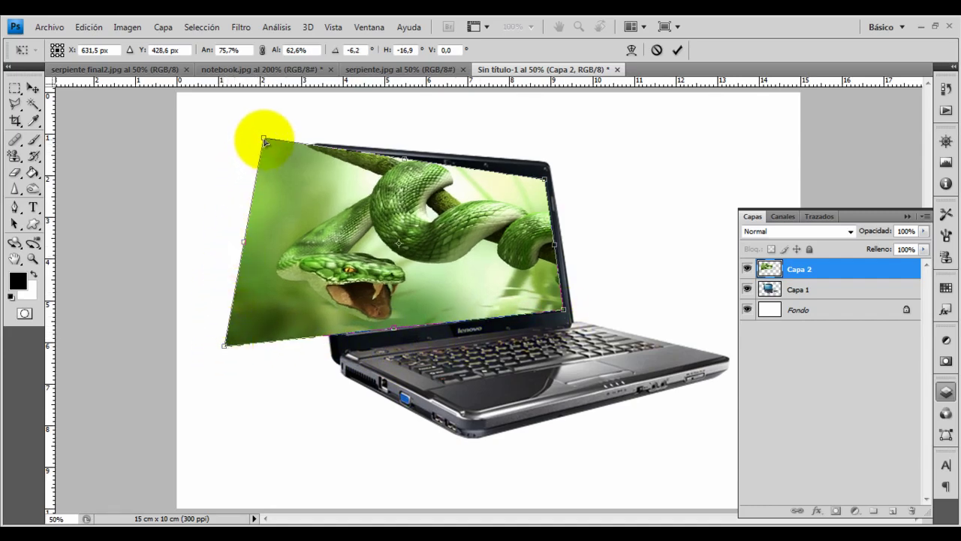
{"action": "left_click_drag", "start_coordinate": [262, 142], "coordinate": [233, 160]}
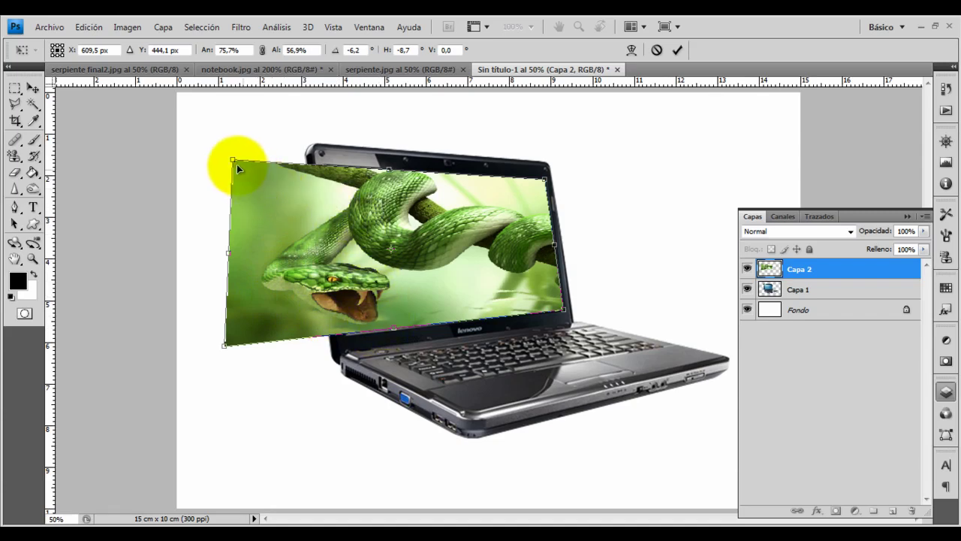
{"action": "left_click_drag", "start_coordinate": [233, 160], "coordinate": [220, 159]}
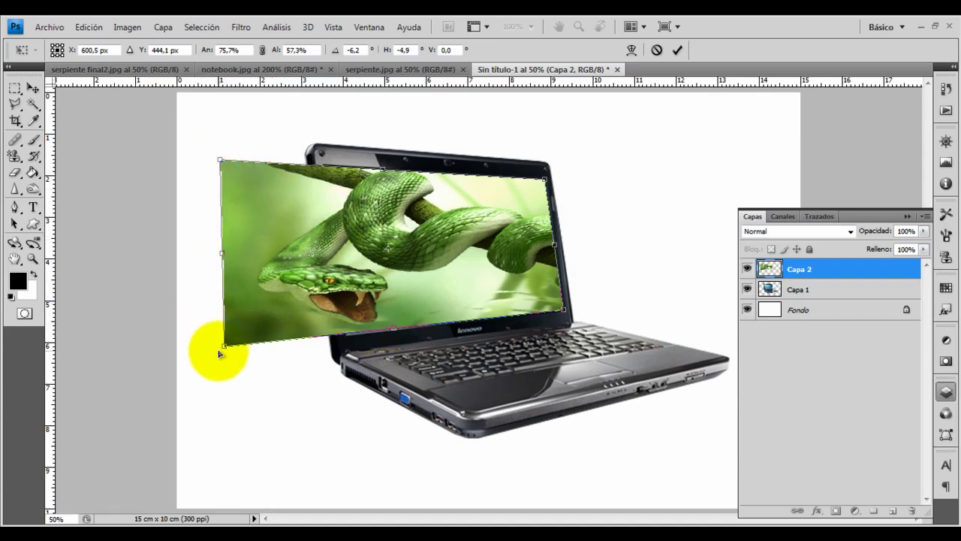
{"action": "left_click_drag", "start_coordinate": [223, 346], "coordinate": [211, 347]}
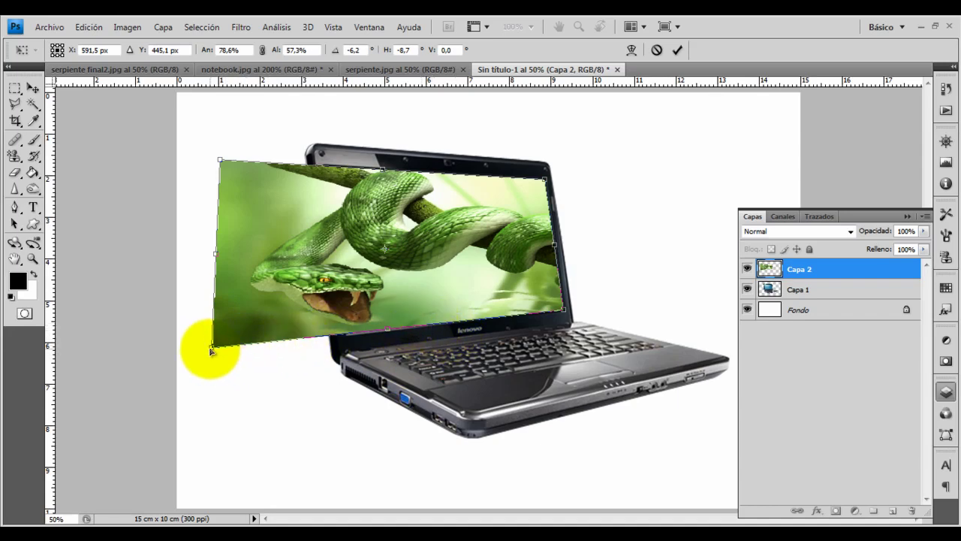
{"action": "left_click_drag", "start_coordinate": [211, 350], "coordinate": [210, 348]}
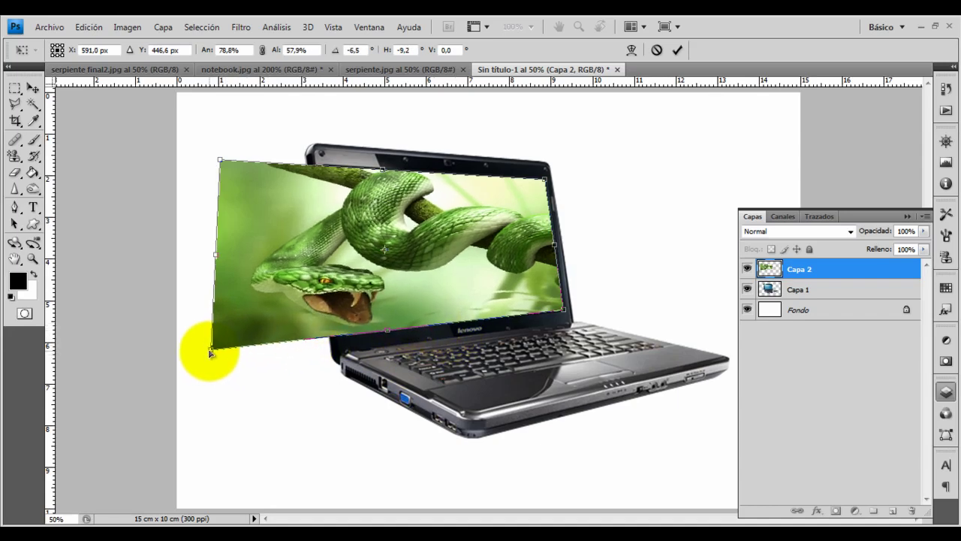
{"action": "double_click", "coordinate": [470, 339]}
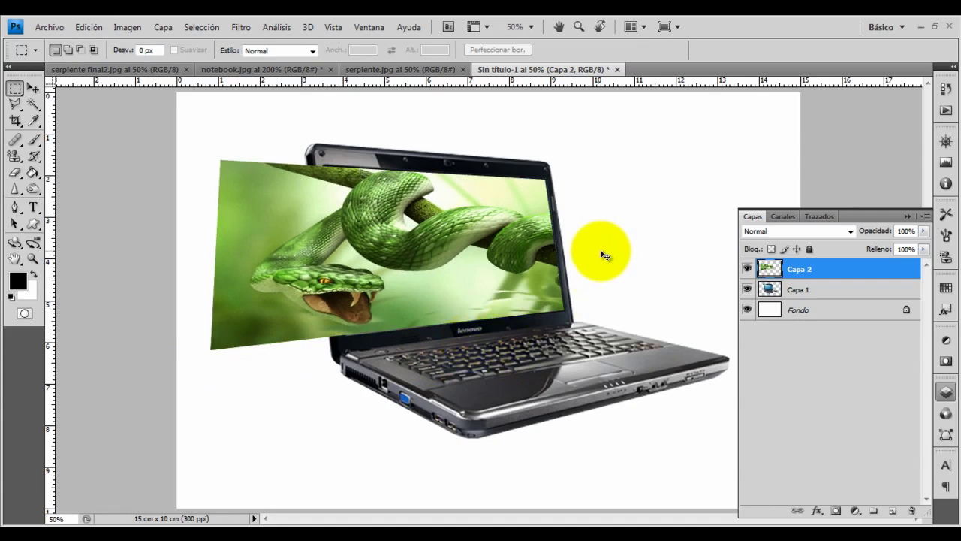
Duplicate the snake layer as Capa 2 copia and hide both snake layers
{"action": "key", "text": "ctrl+j"}
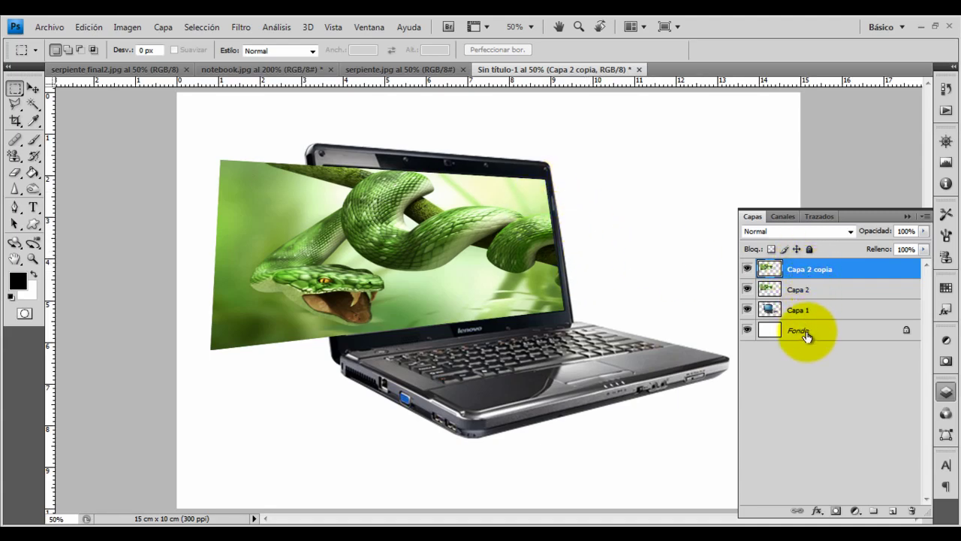
{"action": "left_click", "coordinate": [746, 269]}
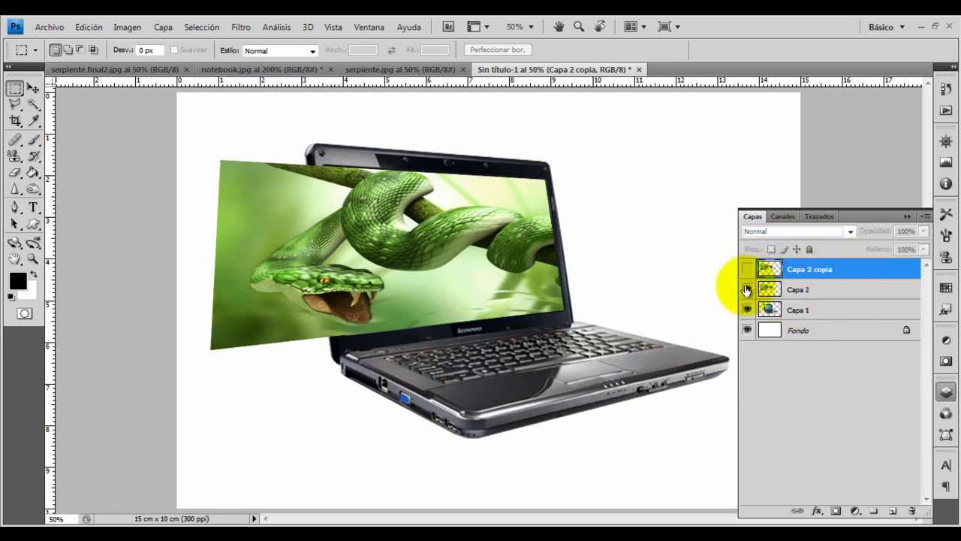
{"action": "left_click", "coordinate": [747, 290]}
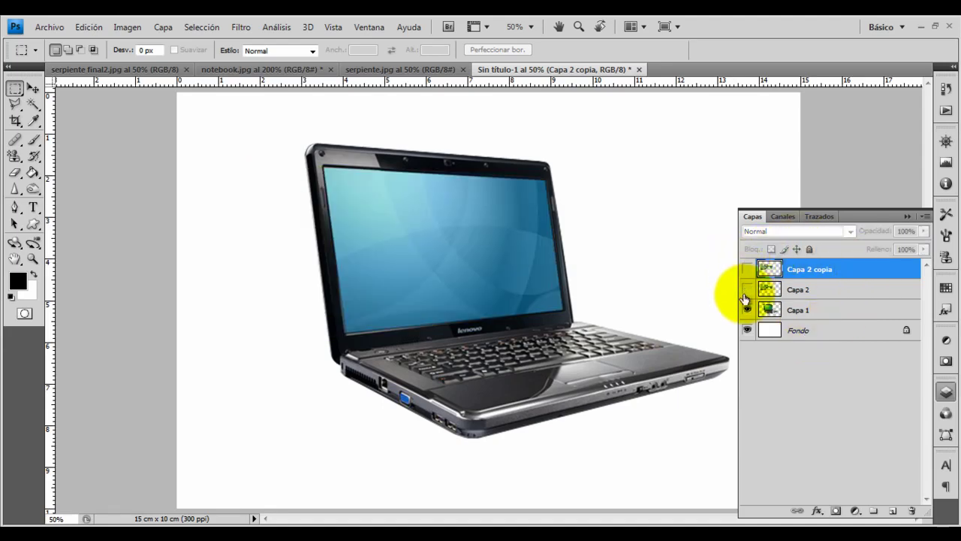
Select the laptop screen with a four-corner Polygonal Lasso selection
{"action": "left_click", "coordinate": [15, 107]}
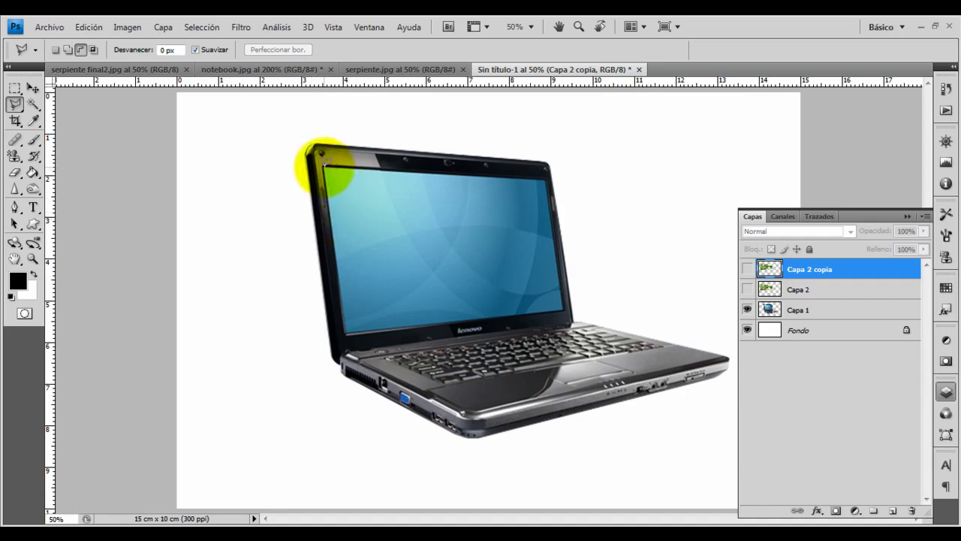
{"action": "left_click", "coordinate": [324, 166]}
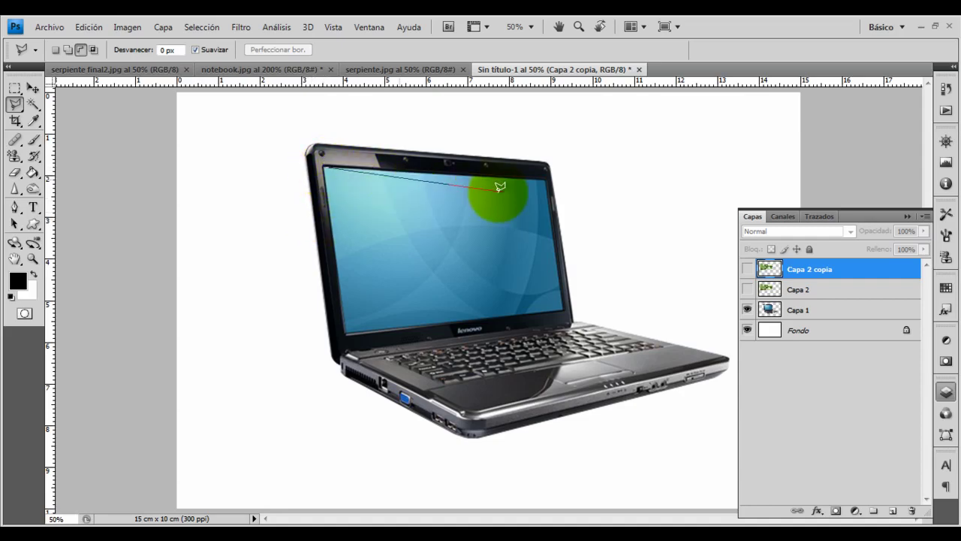
{"action": "left_click", "coordinate": [545, 177]}
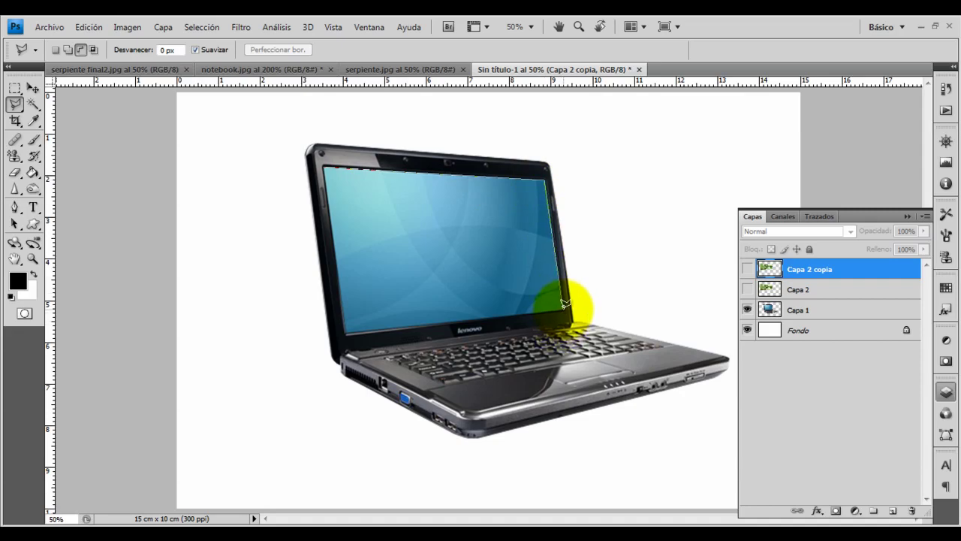
{"action": "left_click", "coordinate": [561, 308]}
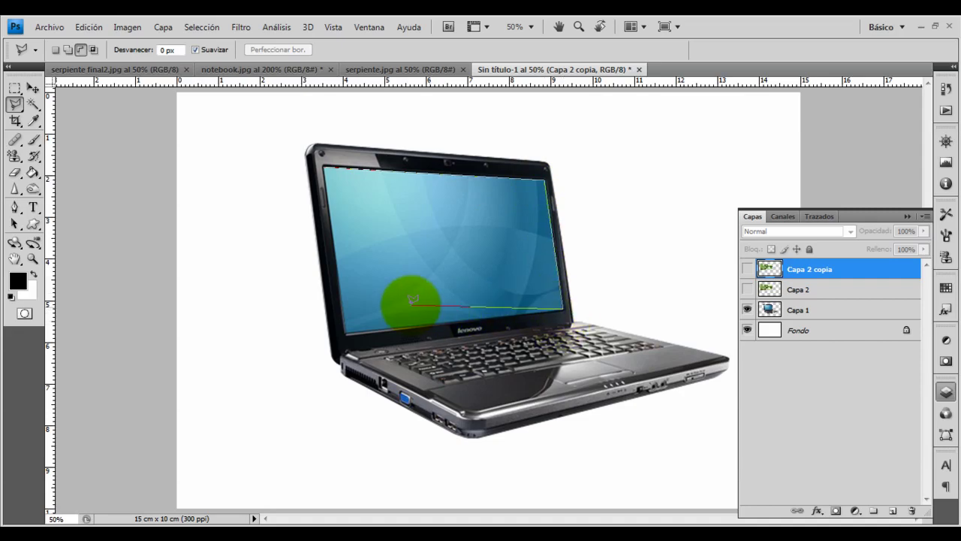
{"action": "left_click", "coordinate": [345, 329]}
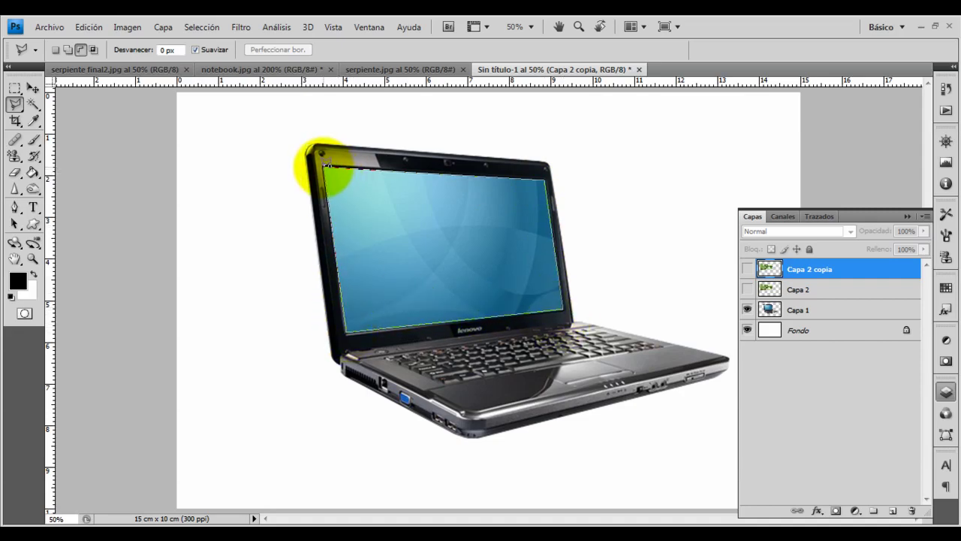
{"action": "left_click", "coordinate": [325, 165]}
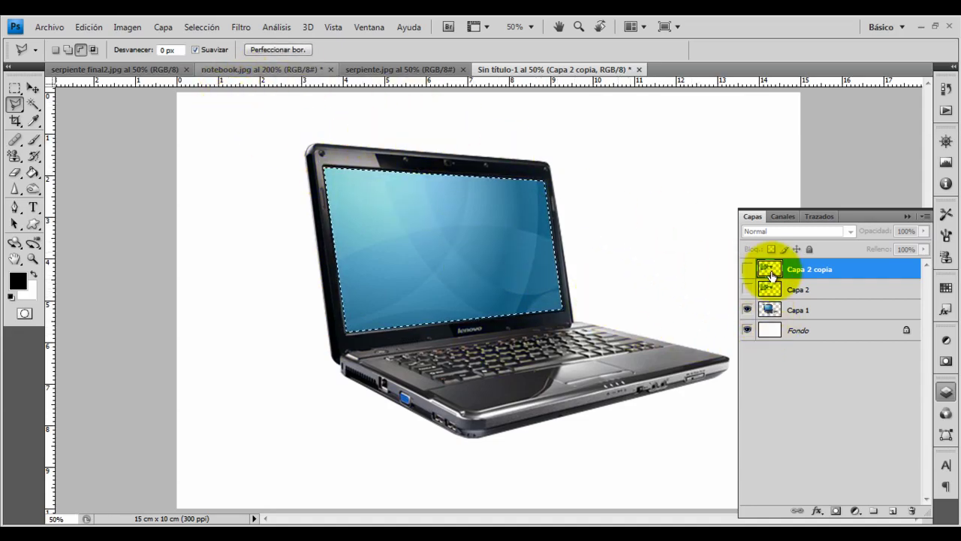
Show Capa 2, invert the selection and delete the snake outside the laptop screen
{"action": "left_click", "coordinate": [808, 295]}
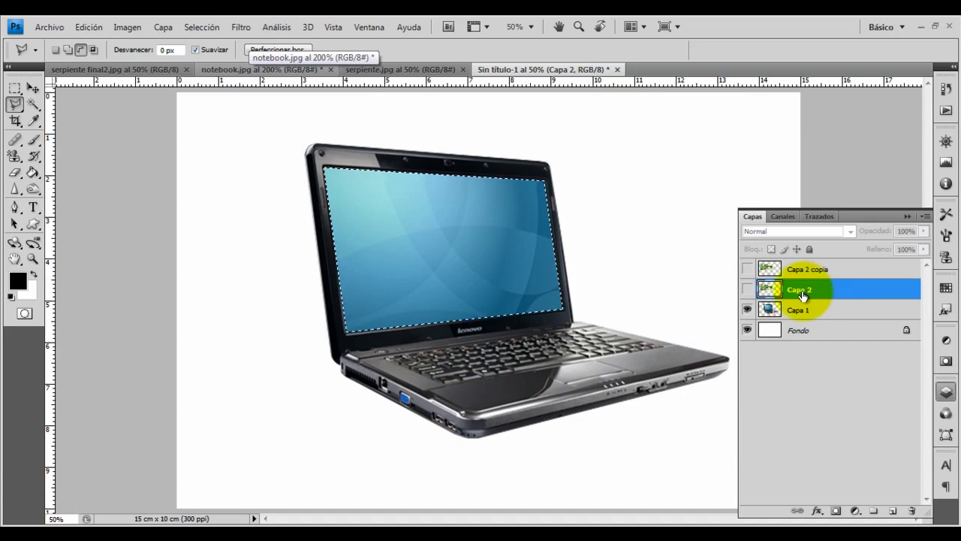
{"action": "left_click", "coordinate": [747, 289]}
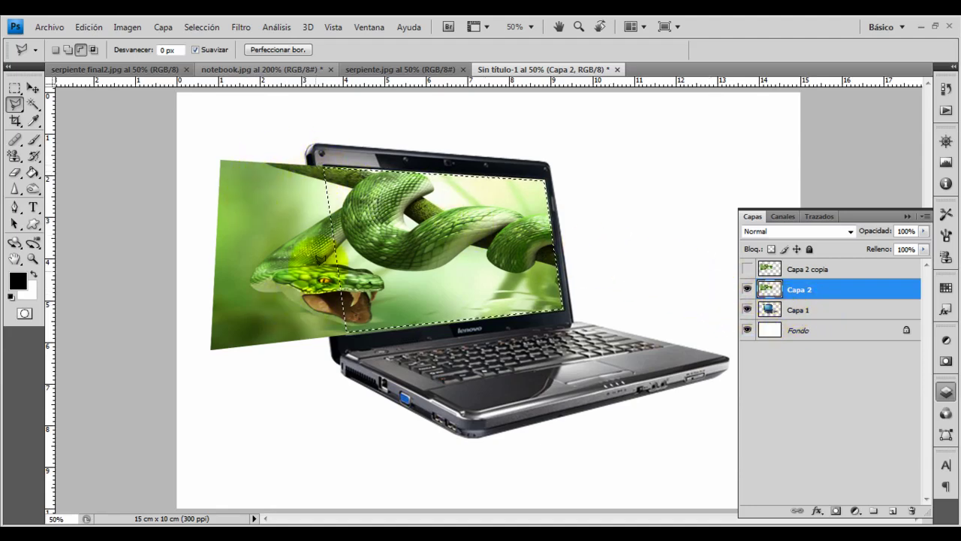
{"action": "left_click", "coordinate": [198, 28]}
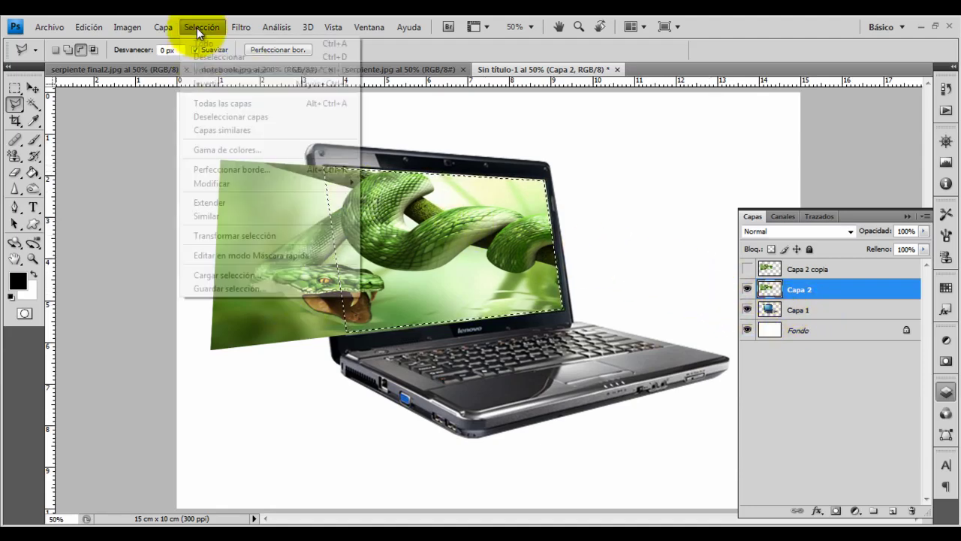
{"action": "left_click", "coordinate": [201, 82]}
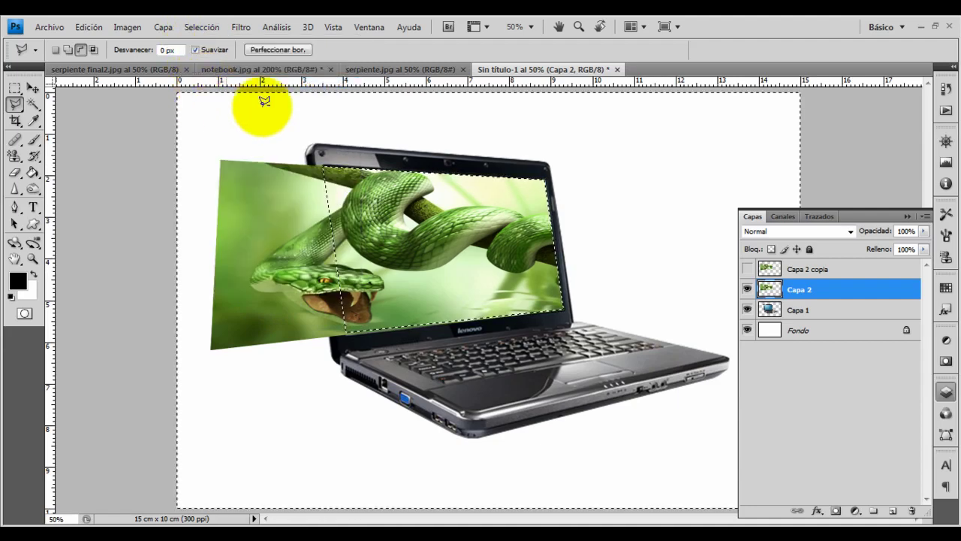
{"action": "key", "text": "Delete"}
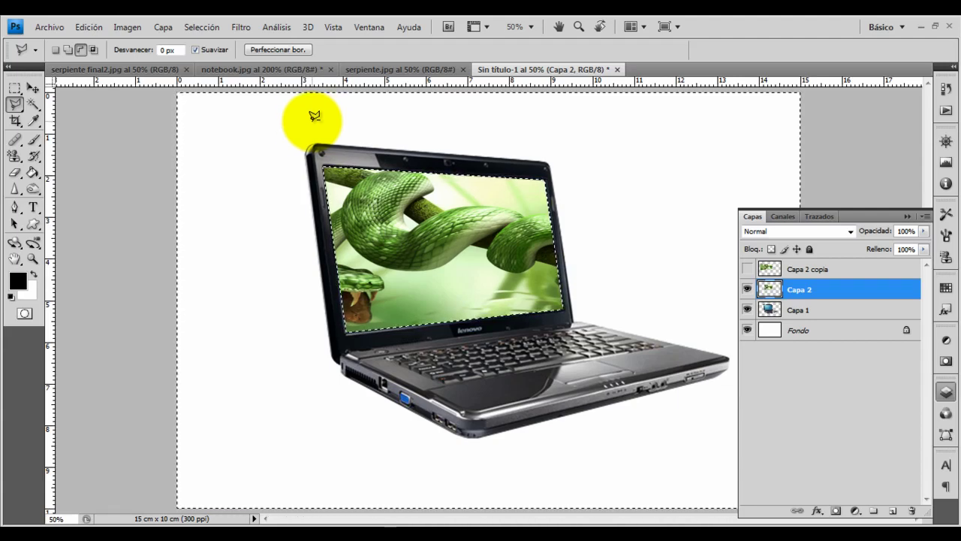
Make Capa 2 copia visible again and deselect
{"action": "left_click", "coordinate": [748, 269]}
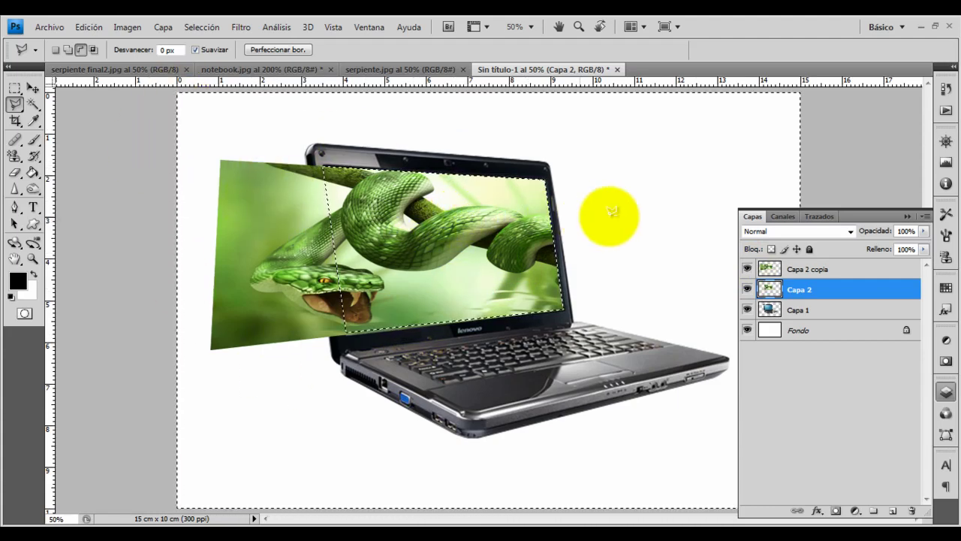
{"action": "left_click", "coordinate": [208, 32]}
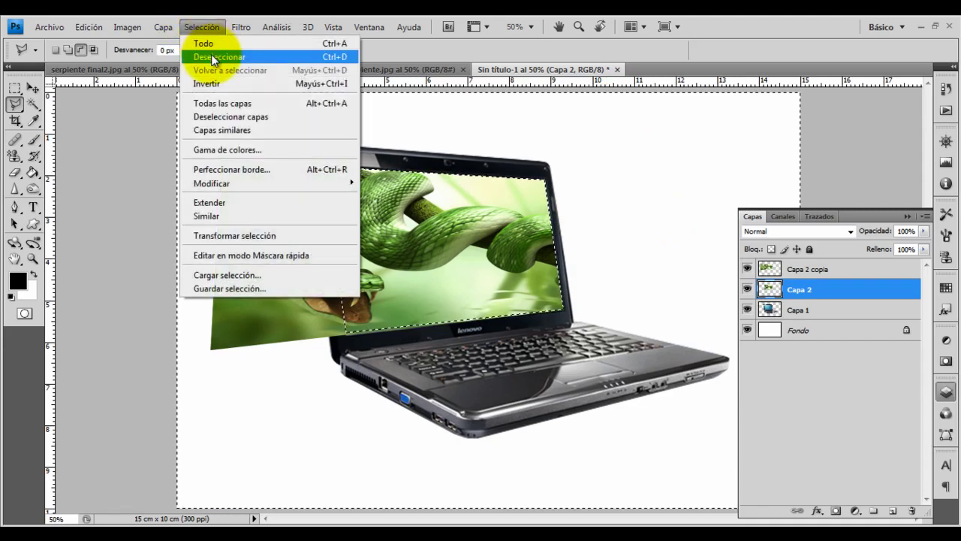
{"action": "left_click", "coordinate": [211, 54]}
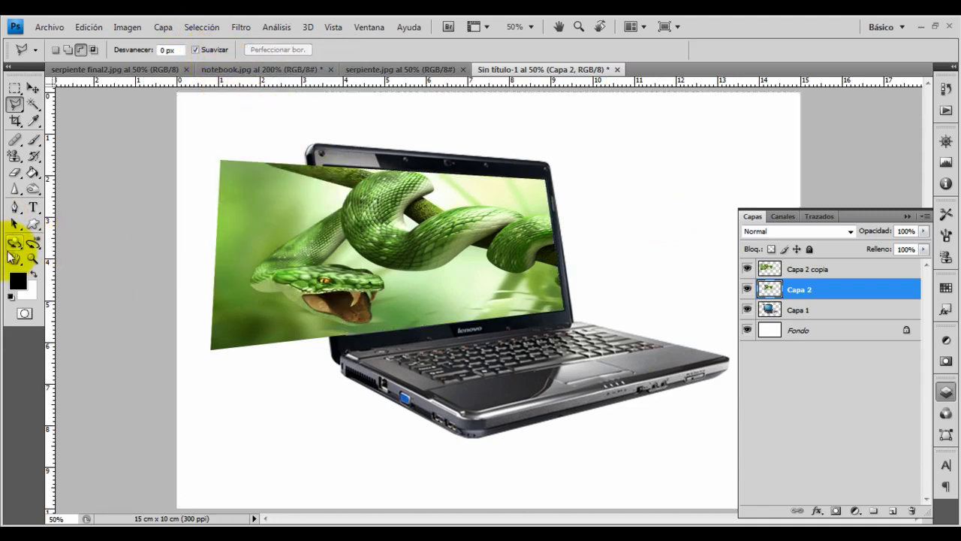
Add a white layer mask to the Capa 2 copia layer
{"action": "left_click", "coordinate": [794, 270]}
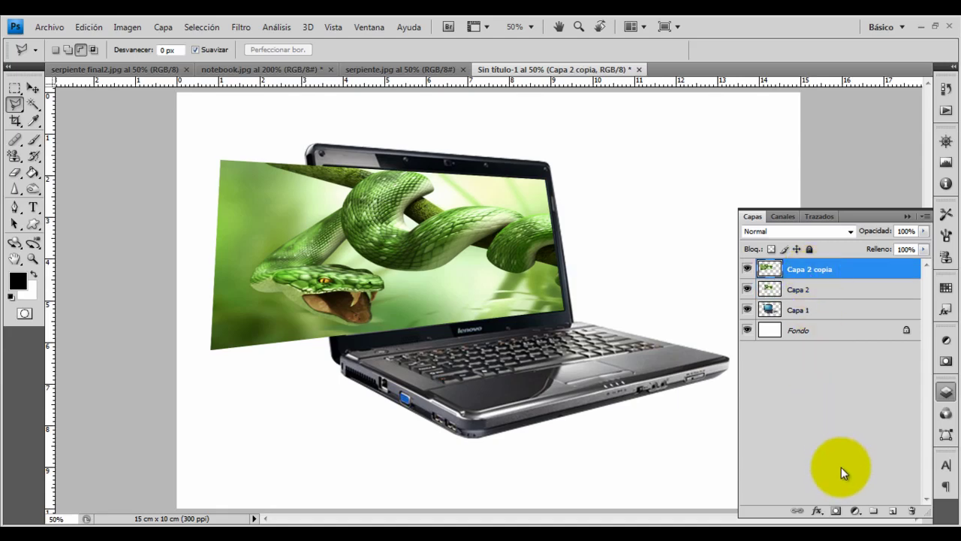
{"action": "left_click", "coordinate": [837, 512]}
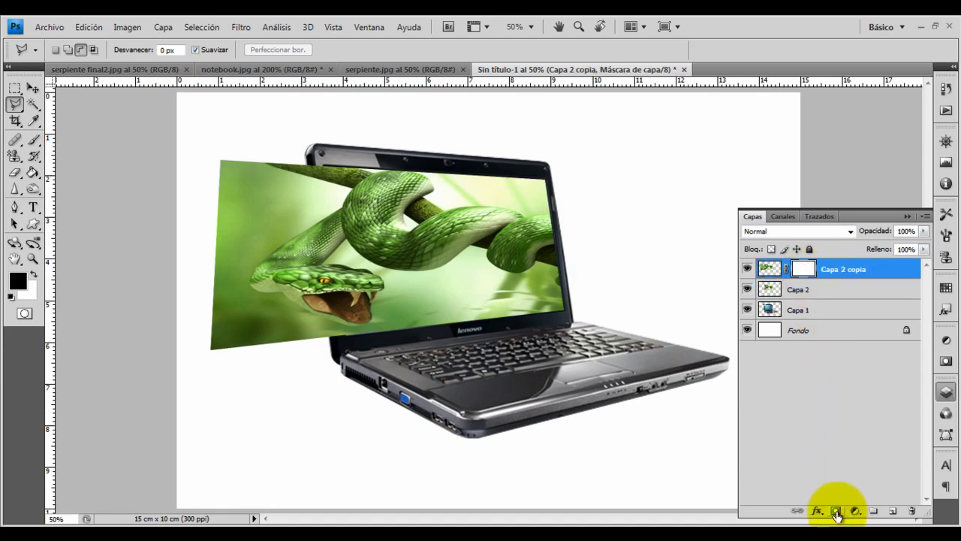
{"action": "left_click", "coordinate": [747, 269]}
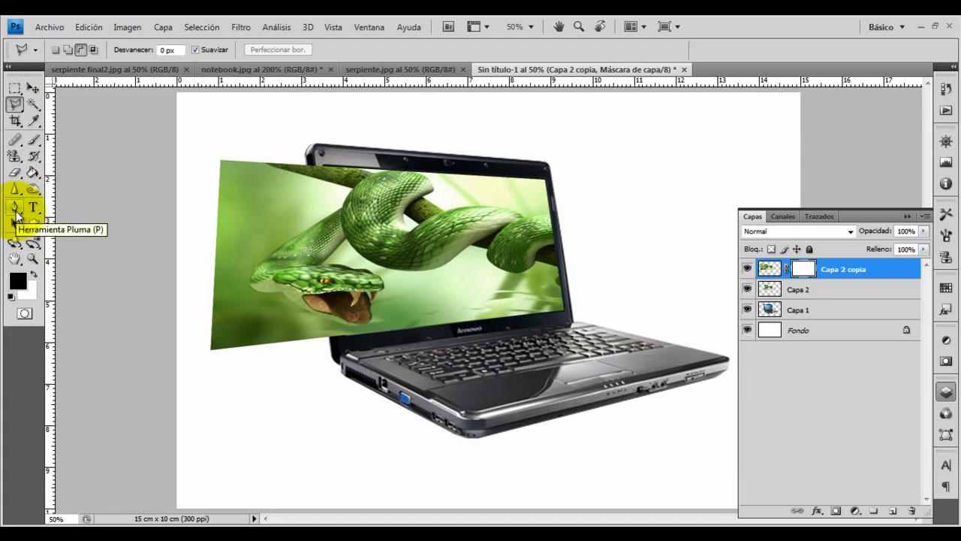
{"action": "left_click_drag", "start_coordinate": [15, 216], "coordinate": [65, 203]}
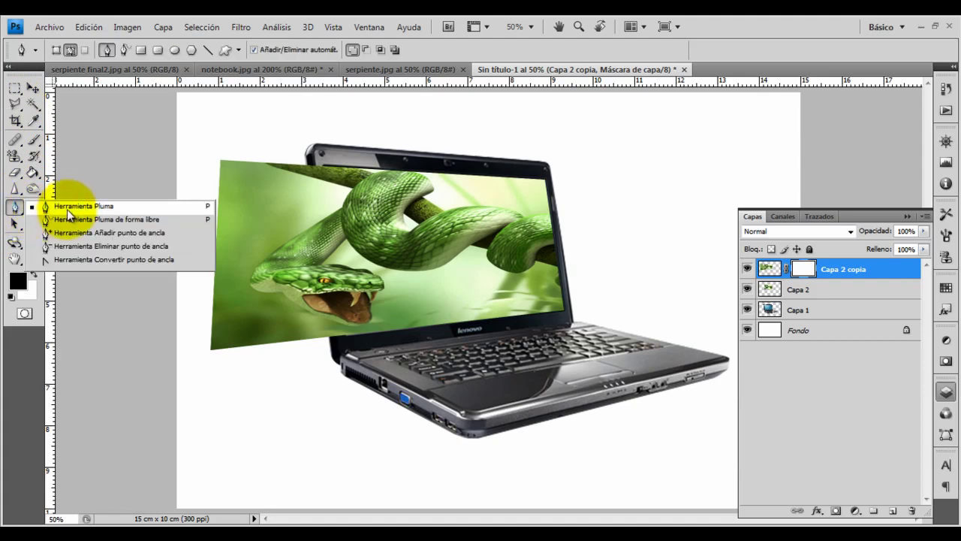
Draw a closed curved pen path around the snake's protruding head, jaw, mouth and neck
{"action": "left_click", "coordinate": [321, 219]}
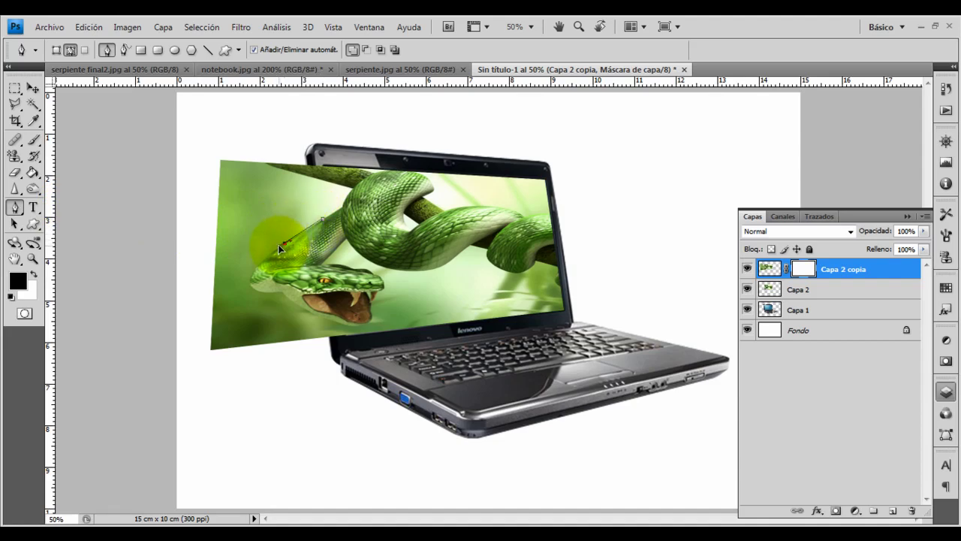
{"action": "left_click_drag", "start_coordinate": [277, 247], "coordinate": [254, 274]}
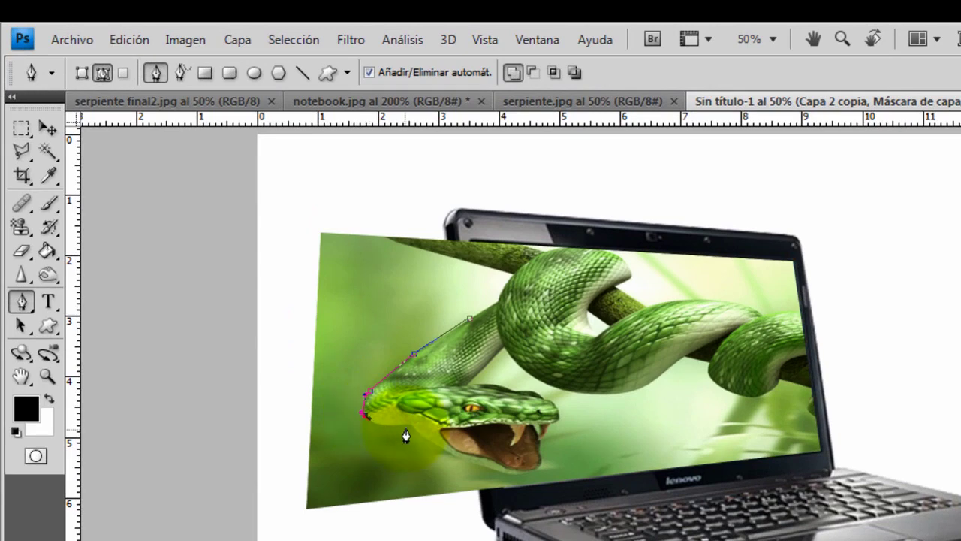
{"action": "left_click_drag", "start_coordinate": [393, 426], "coordinate": [400, 428]}
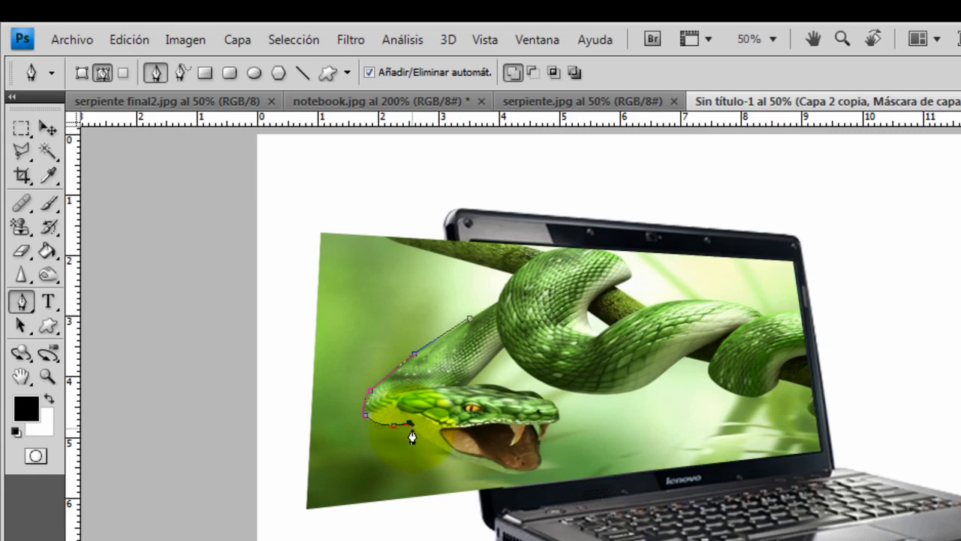
{"action": "left_click_drag", "start_coordinate": [429, 441], "coordinate": [435, 445]}
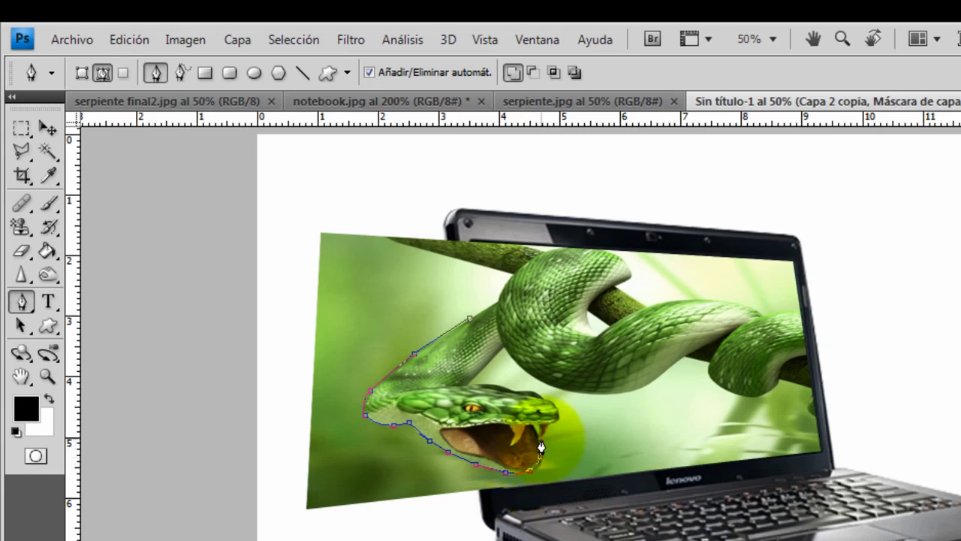
{"action": "left_click", "coordinate": [540, 447]}
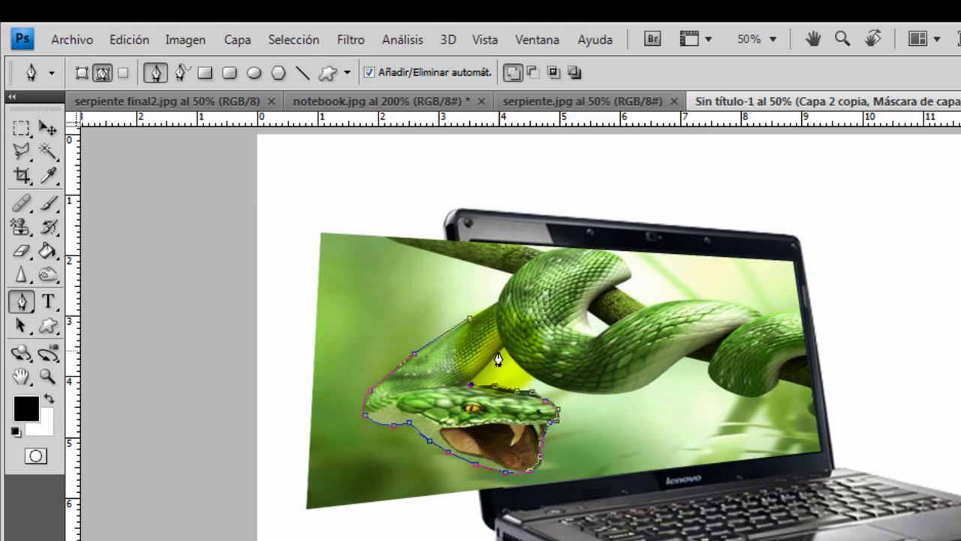
{"action": "left_click", "coordinate": [499, 350]}
{"action": "left_click", "coordinate": [484, 309]}
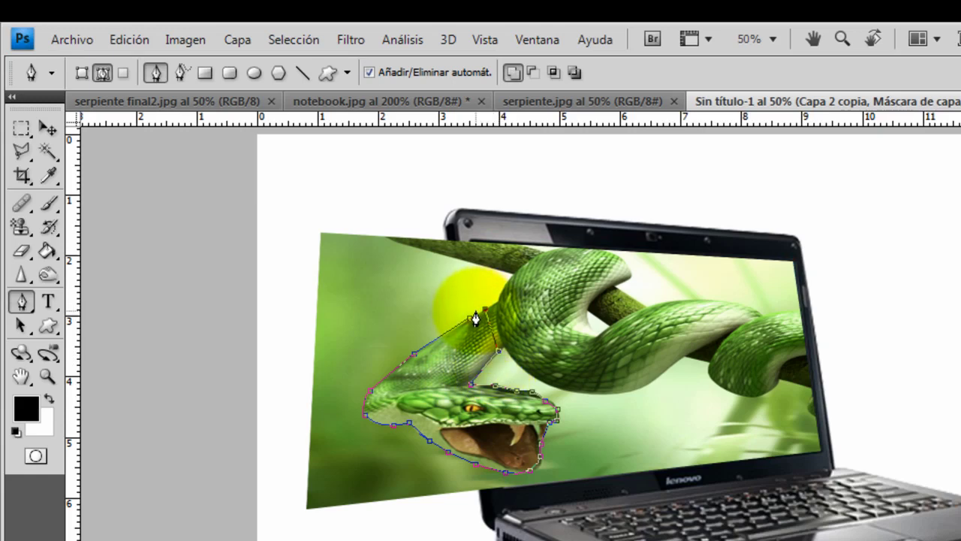
{"action": "left_click", "coordinate": [471, 323]}
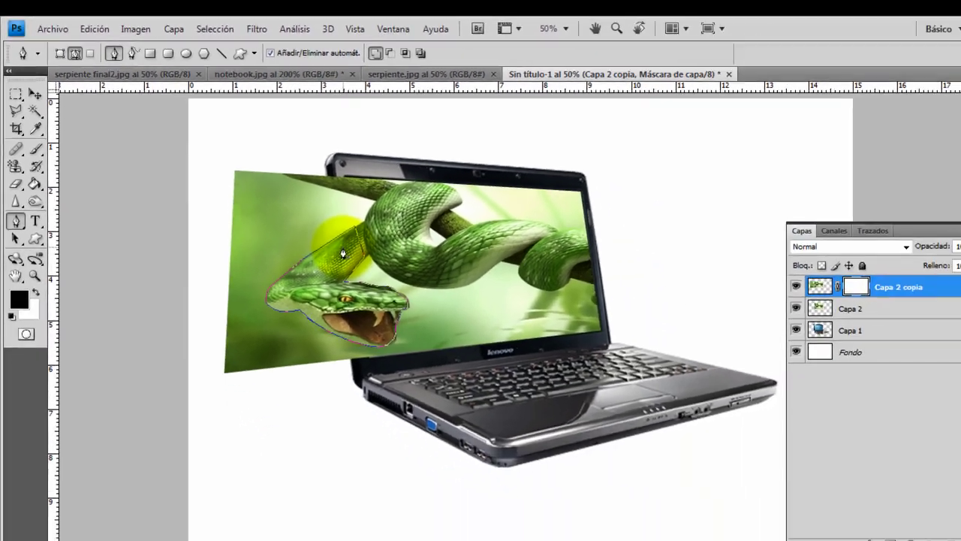
Convert the snake head-and-neck path into a selection with Make Selection
{"action": "right_click", "coordinate": [343, 254]}
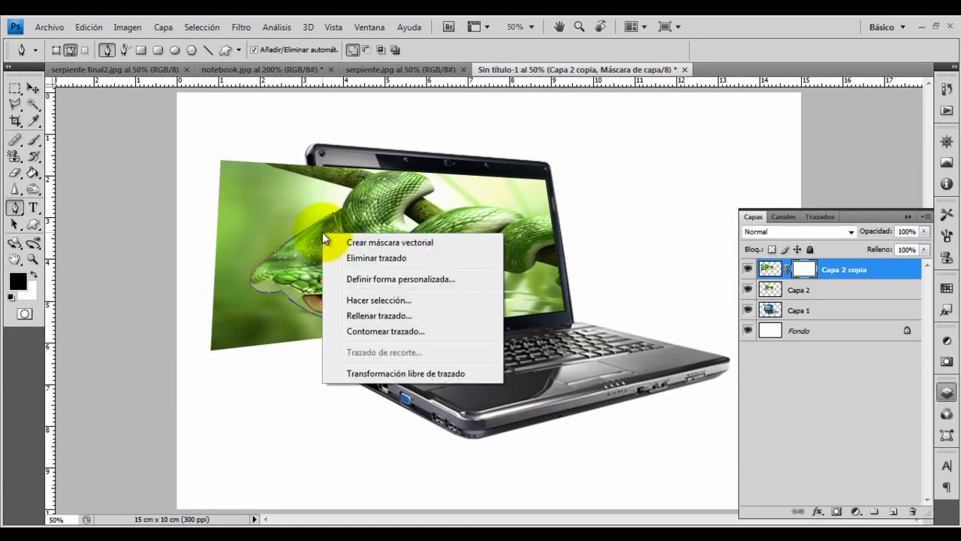
{"action": "left_click", "coordinate": [384, 301]}
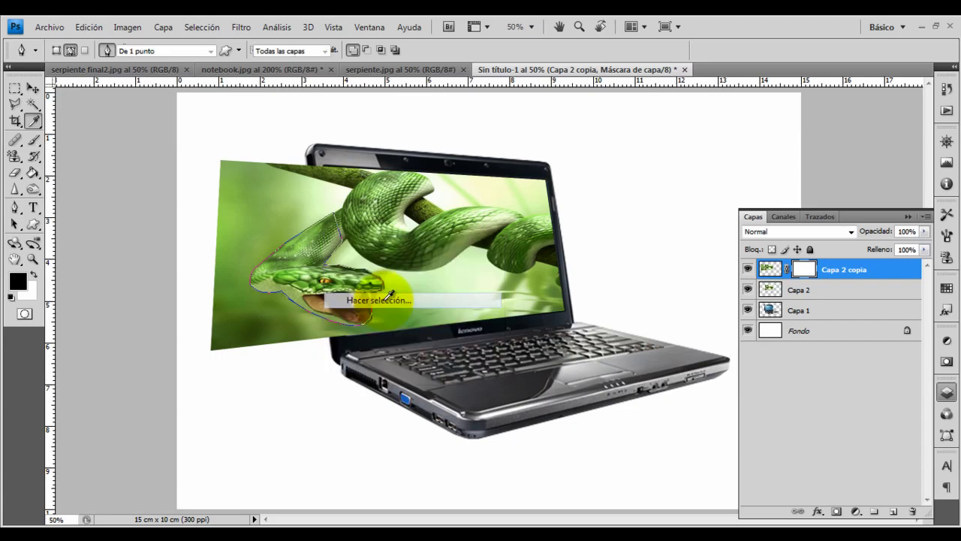
{"action": "left_click", "coordinate": [579, 170]}
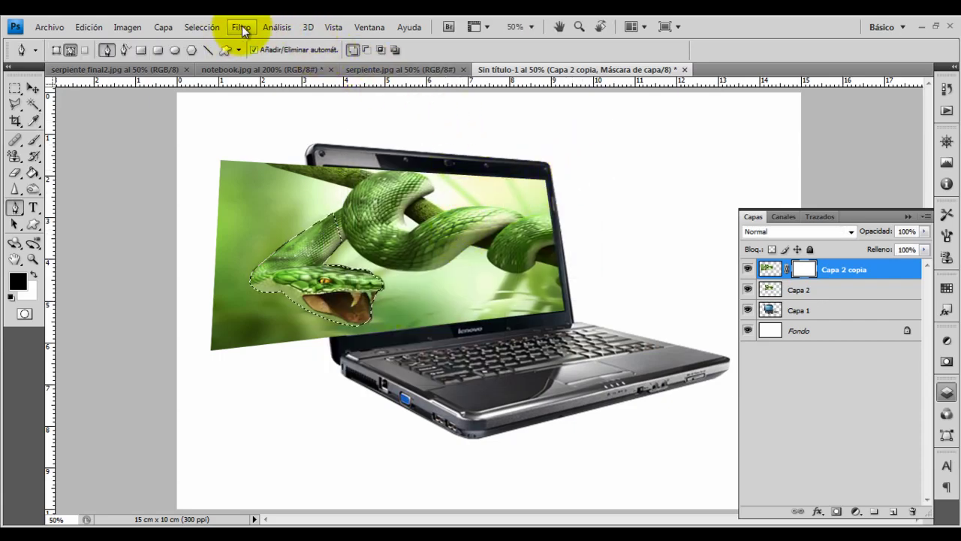
{"action": "left_click", "coordinate": [202, 28]}
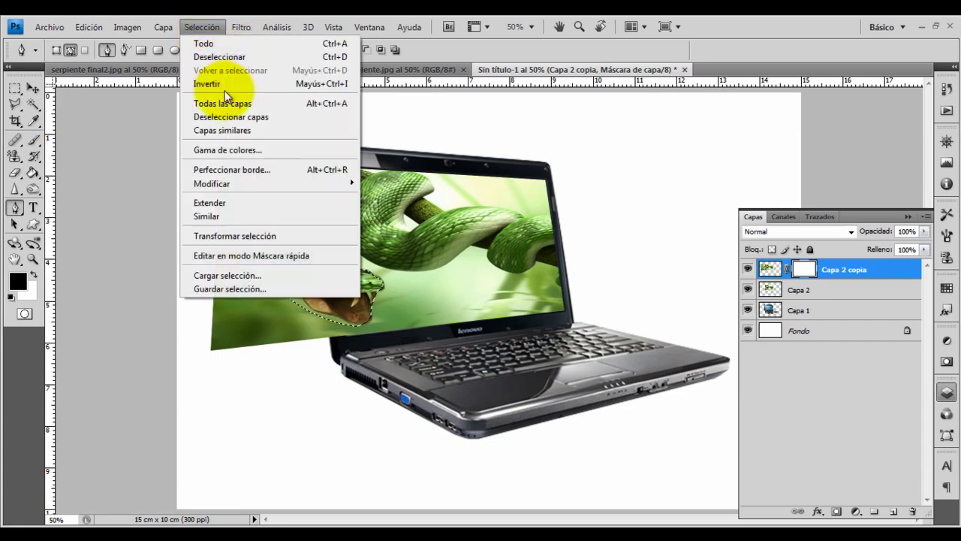
Invert the selection and paint black on Capa 2 copia's mask to hide the green panel outside the screen
{"action": "left_click", "coordinate": [233, 82]}
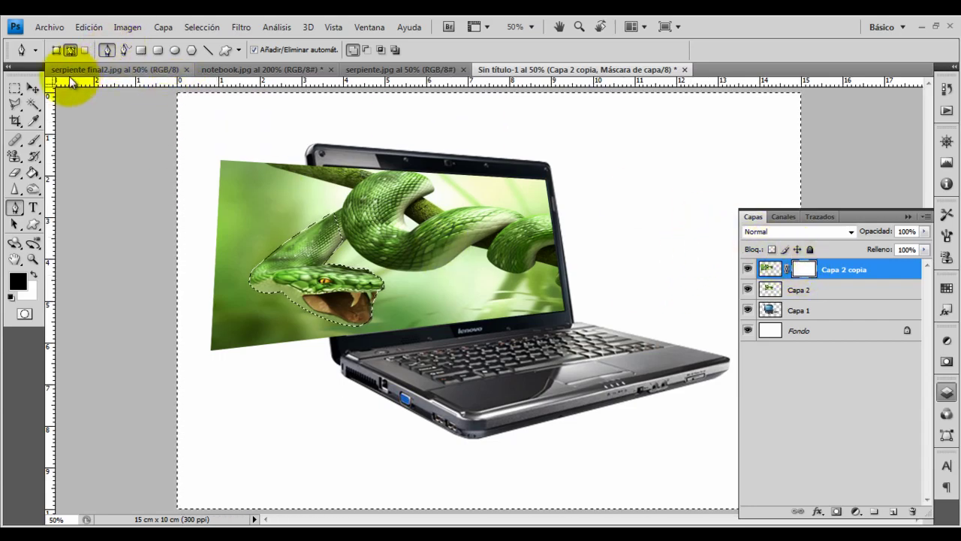
{"action": "left_click", "coordinate": [33, 139]}
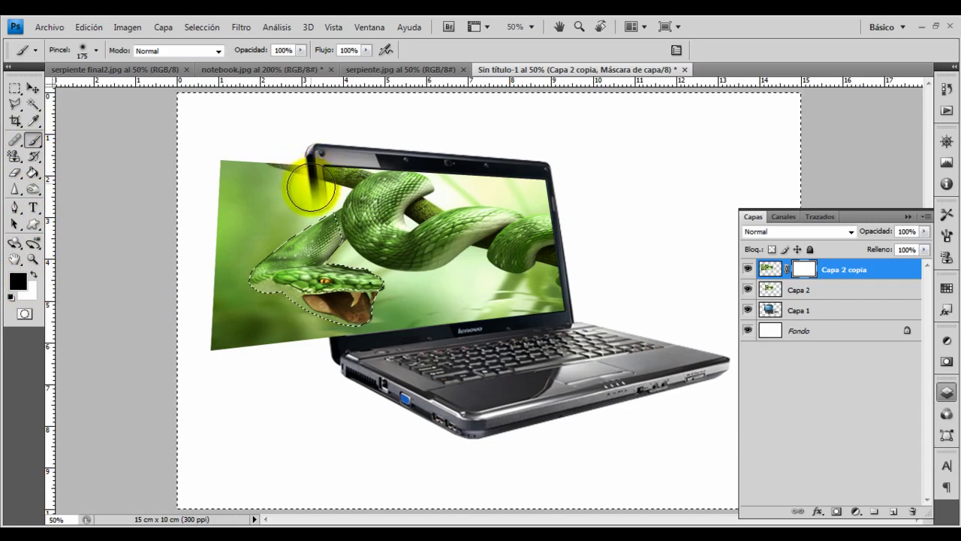
{"action": "left_click_drag", "start_coordinate": [310, 171], "coordinate": [293, 225]}
{"action": "mouse_move", "coordinate": [286, 161]}
{"action": "left_mouse_down"}
{"action": "mouse_move", "coordinate": [304, 213]}
{"action": "mouse_move", "coordinate": [272, 187]}
{"action": "mouse_move", "coordinate": [264, 203]}
{"action": "mouse_move", "coordinate": [228, 122]}
{"action": "mouse_move", "coordinate": [278, 172]}
{"action": "mouse_move", "coordinate": [258, 306]}
{"action": "mouse_move", "coordinate": [320, 333]}
{"action": "mouse_move", "coordinate": [384, 331]}
{"action": "mouse_move", "coordinate": [214, 290]}
{"action": "mouse_move", "coordinate": [295, 354]}
{"action": "left_mouse_up"}
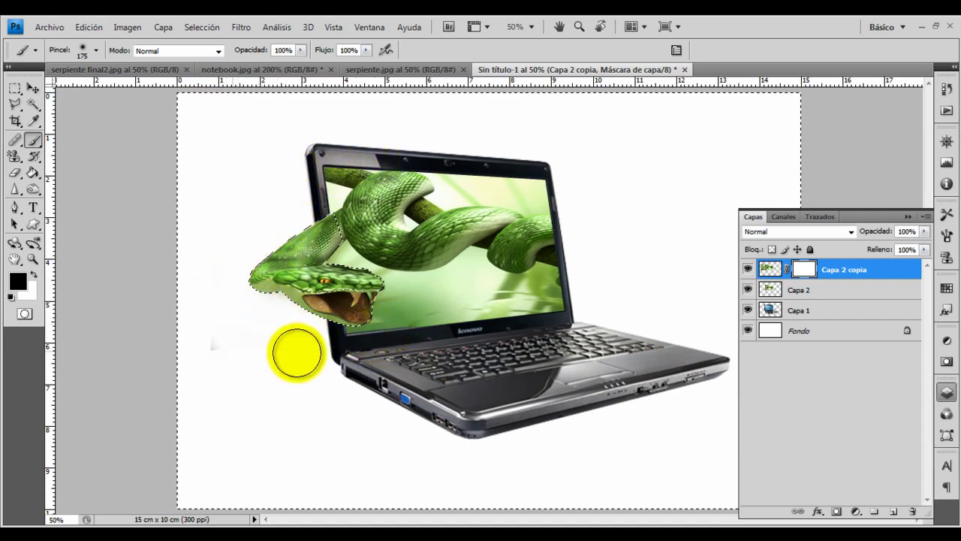
{"action": "mouse_move", "coordinate": [363, 221]}
{"action": "left_mouse_down"}
{"action": "mouse_move", "coordinate": [253, 272]}
{"action": "mouse_move", "coordinate": [241, 293]}
{"action": "left_mouse_up"}
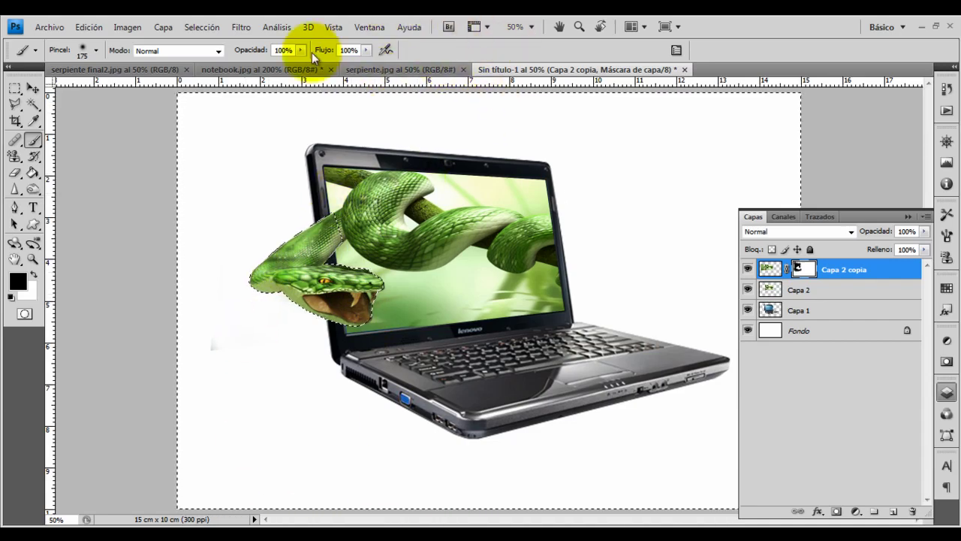
Deselect and make the Fondo layer active
{"action": "left_click", "coordinate": [202, 27]}
{"action": "left_click", "coordinate": [218, 58]}
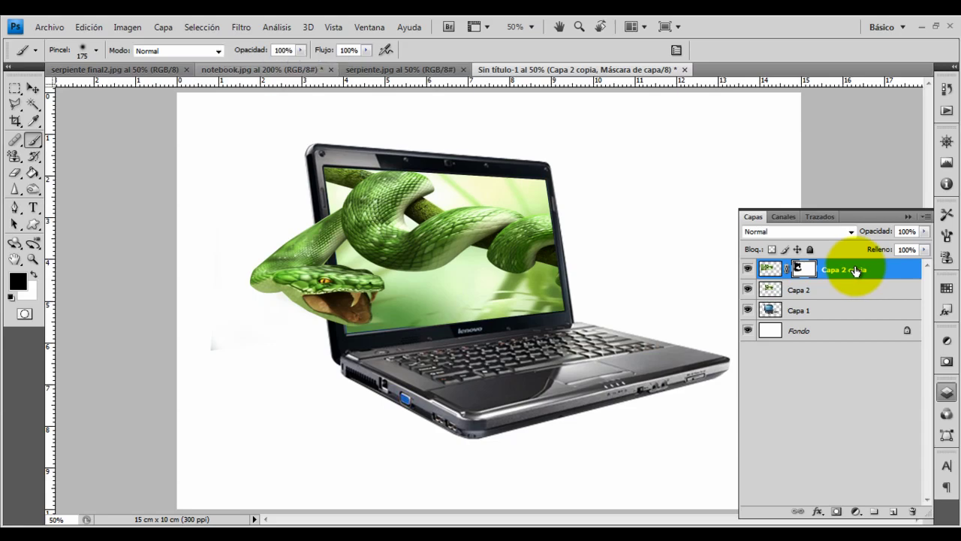
{"action": "left_click", "coordinate": [809, 334]}
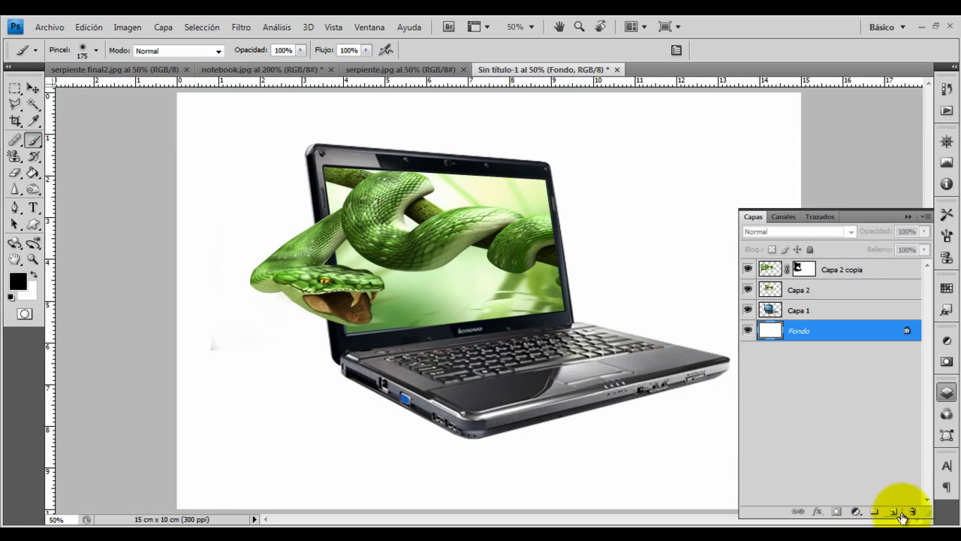
Add a new layer, Capa 3, above Fondo and paint a grey shadow under the laptop
{"action": "left_click", "coordinate": [895, 512]}
{"action": "left_click", "coordinate": [789, 335]}
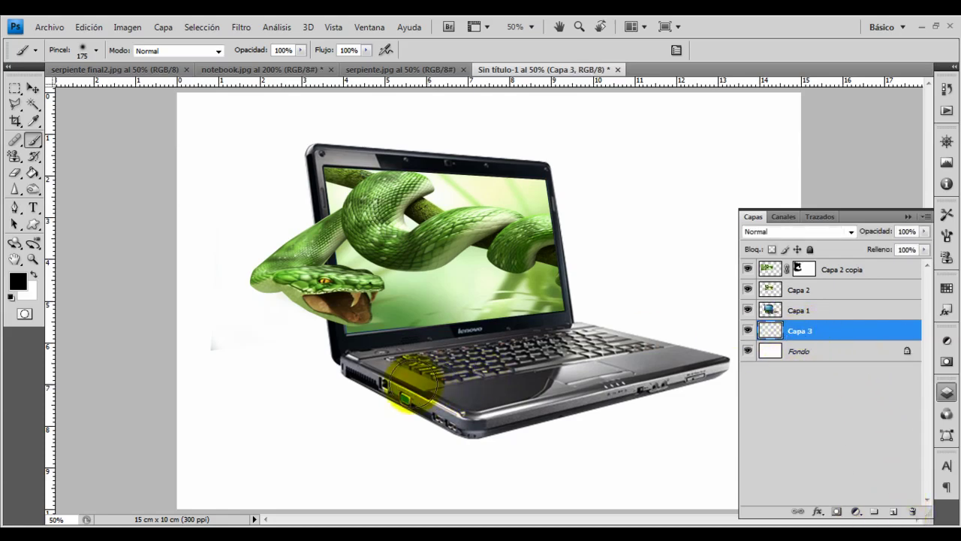
{"action": "left_click_drag", "start_coordinate": [331, 358], "coordinate": [678, 322]}
{"action": "key", "text": "e"}
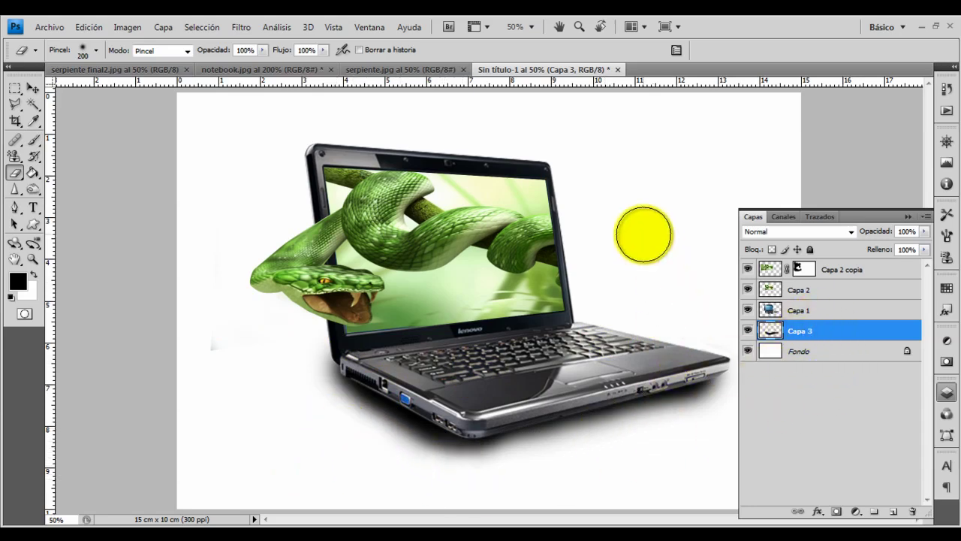
Apply a Gaussian Blur with radius 55,2 to the Capa 3 shadow
{"action": "left_click", "coordinate": [249, 28]}
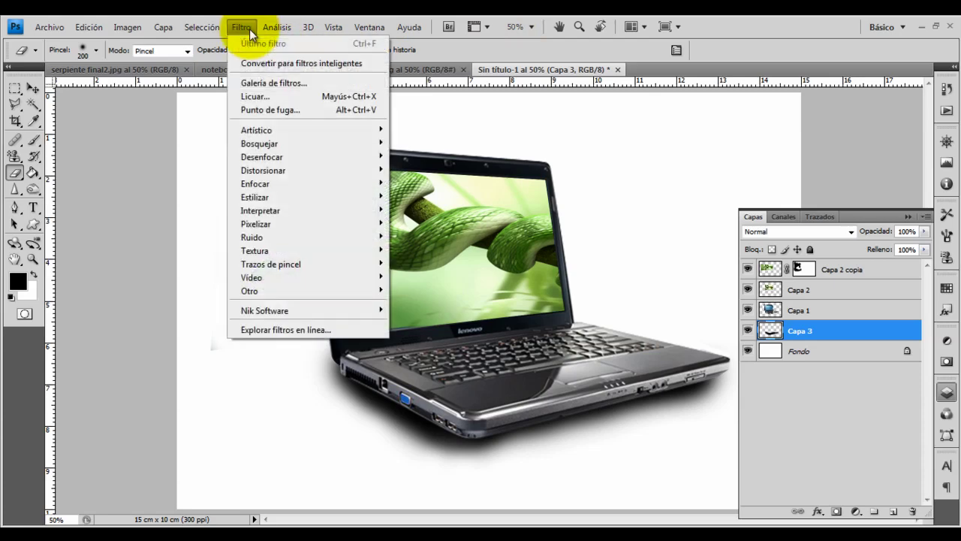
{"action": "mouse_move", "coordinate": [261, 156]}
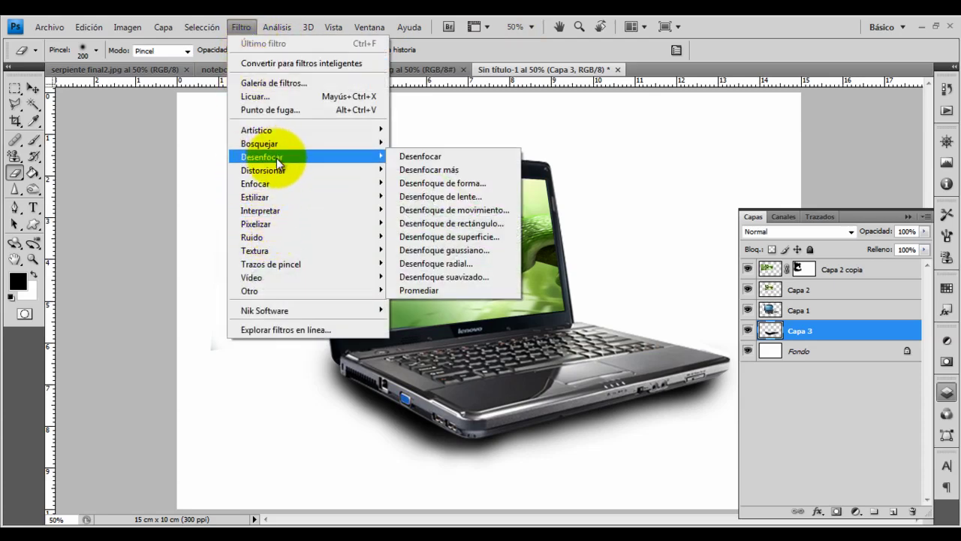
{"action": "left_click", "coordinate": [478, 253]}
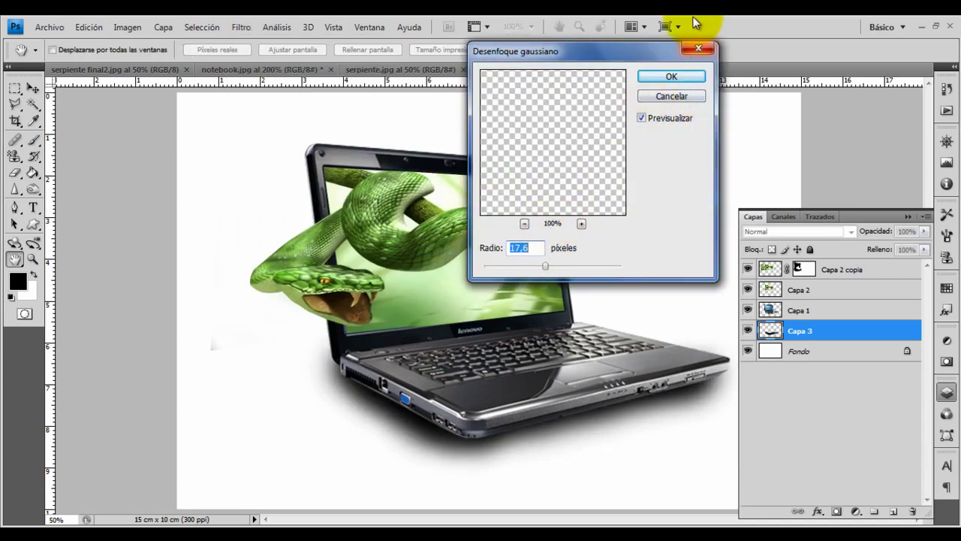
{"action": "left_click", "coordinate": [546, 268]}
{"action": "left_click_drag", "start_coordinate": [546, 266], "coordinate": [574, 268]}
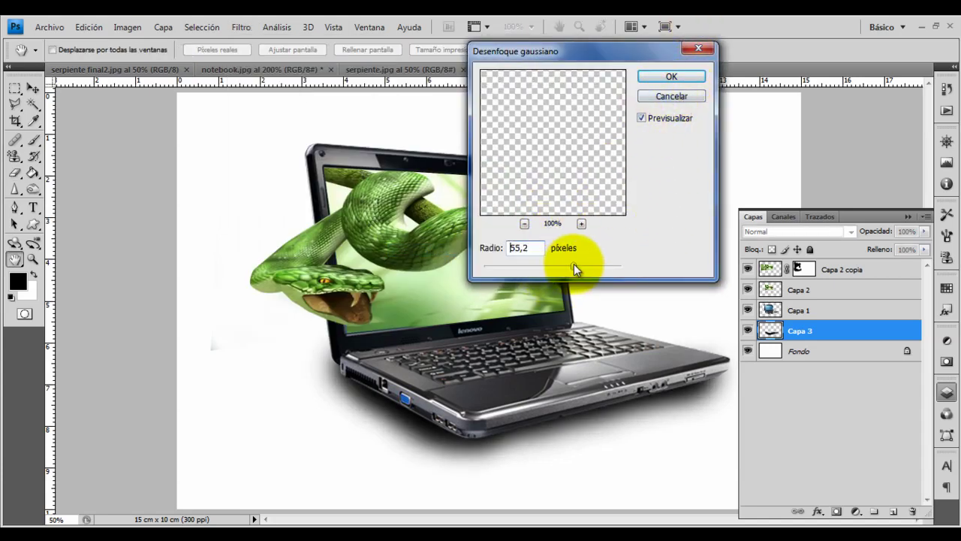
{"action": "left_click", "coordinate": [664, 78]}
{"action": "key", "text": "e"}
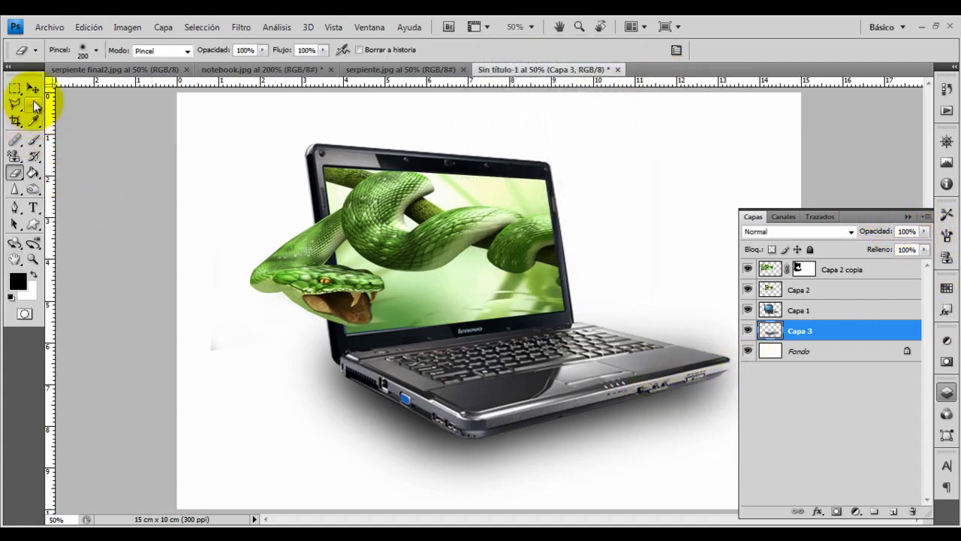
Nudge the shadow slightly upward with the Move tool, then select Capa 2 copia
{"action": "left_click", "coordinate": [33, 88]}
{"action": "left_click_drag", "start_coordinate": [404, 415], "coordinate": [405, 407]}
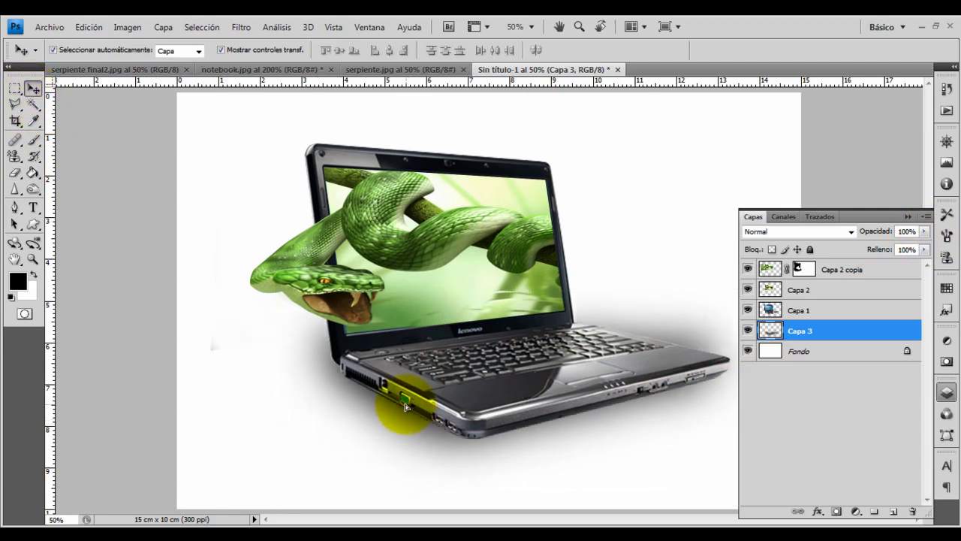
{"action": "key", "text": "e"}
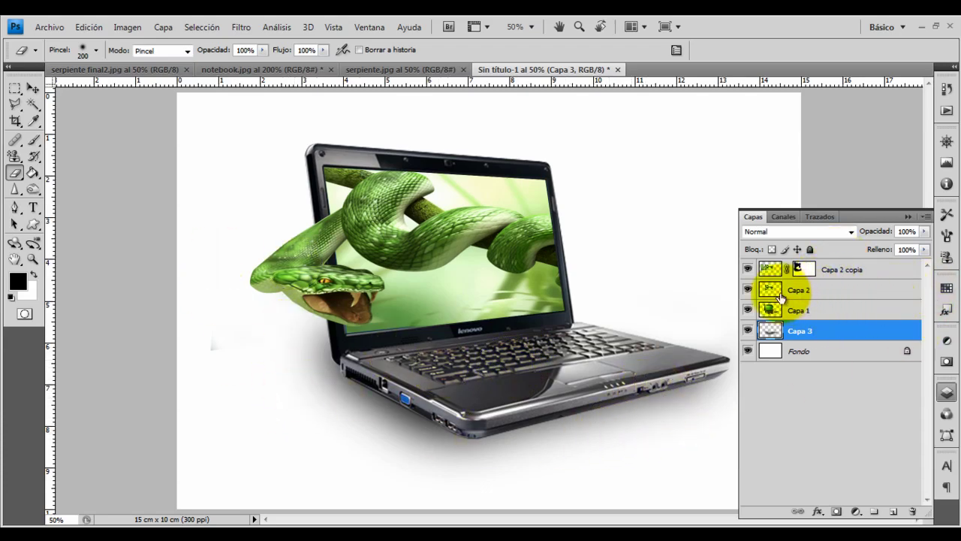
{"action": "left_click", "coordinate": [778, 271]}
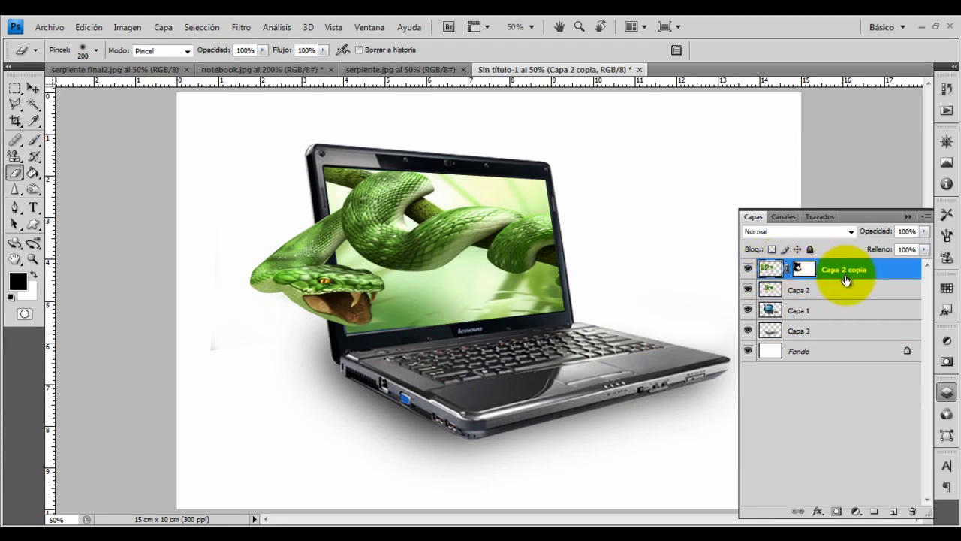
Merge an empty layer into Capa 2 copia, applying its mask, then duplicate it as Capa 2 copia 2
{"action": "left_click", "coordinate": [894, 512]}
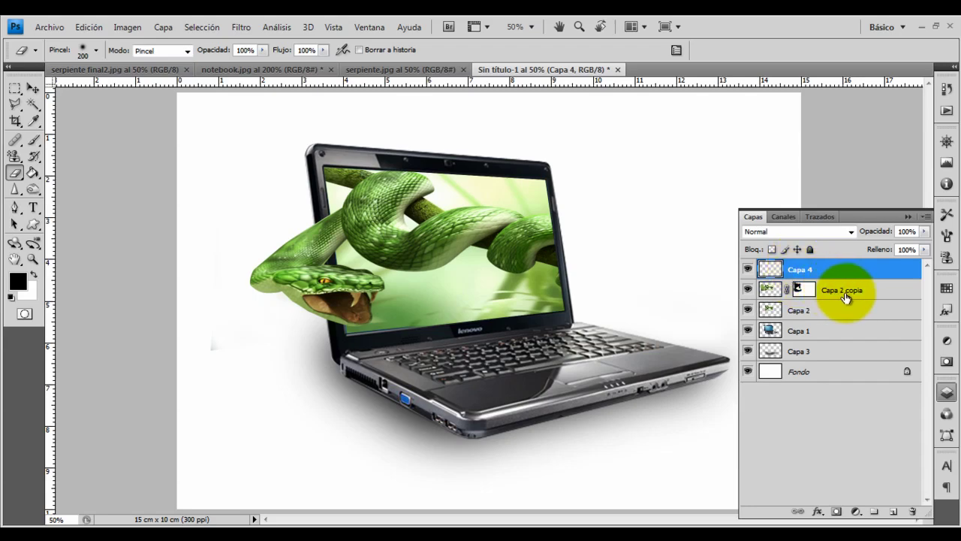
{"action": "key", "text": "ctrl+e"}
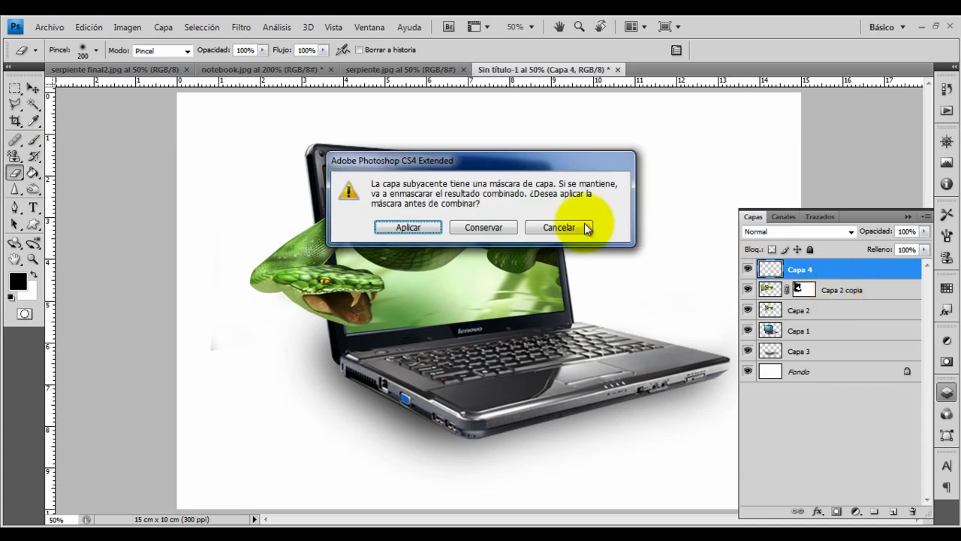
{"action": "left_click", "coordinate": [409, 227]}
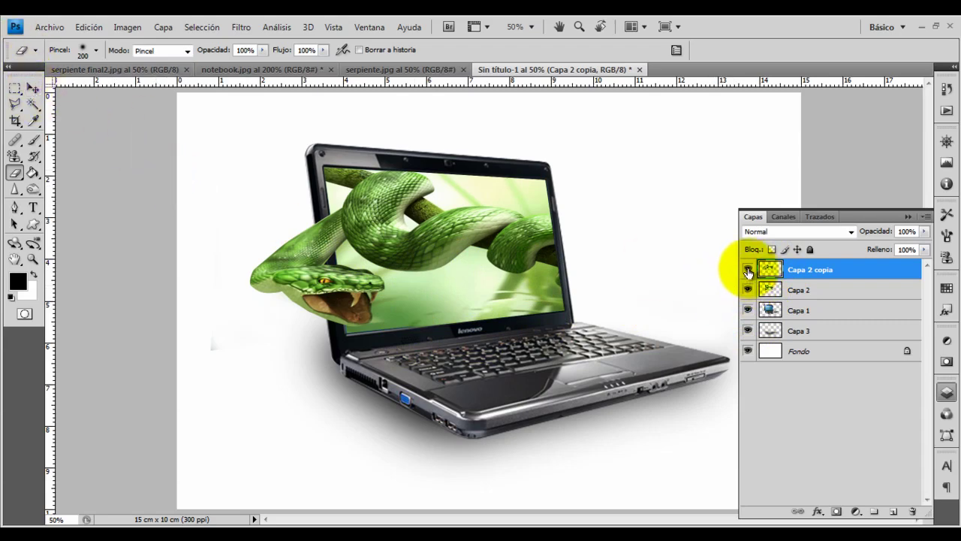
{"action": "left_click", "coordinate": [748, 269]}
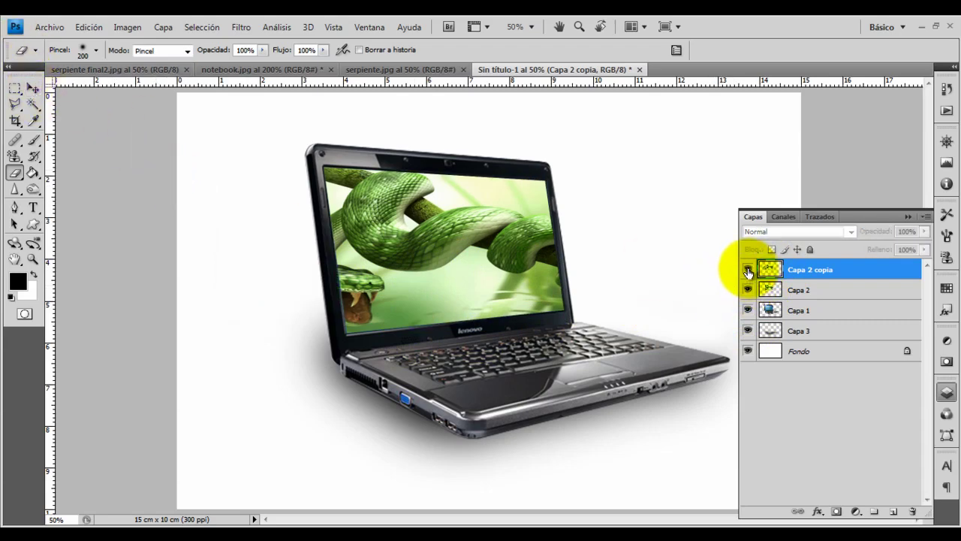
{"action": "left_click", "coordinate": [748, 269]}
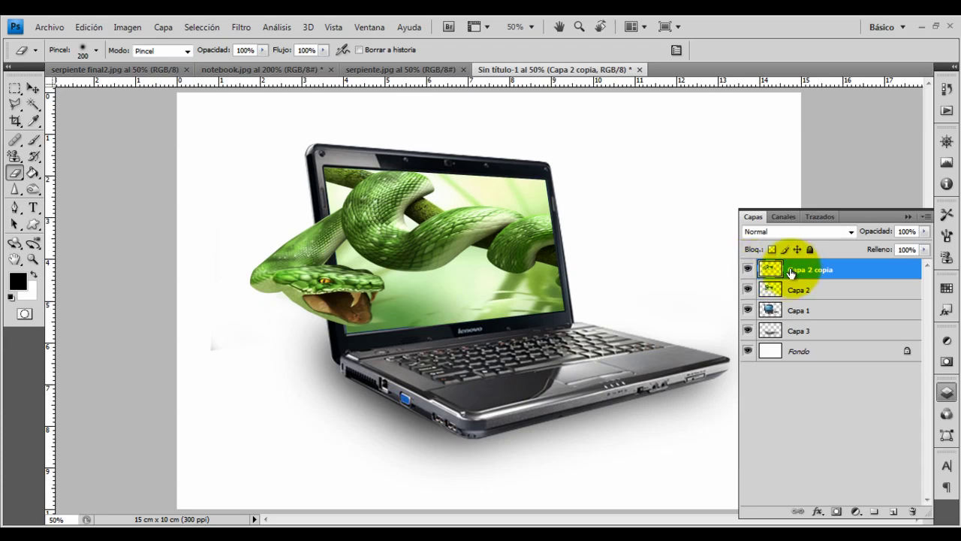
{"action": "key", "text": "ctrl+j"}
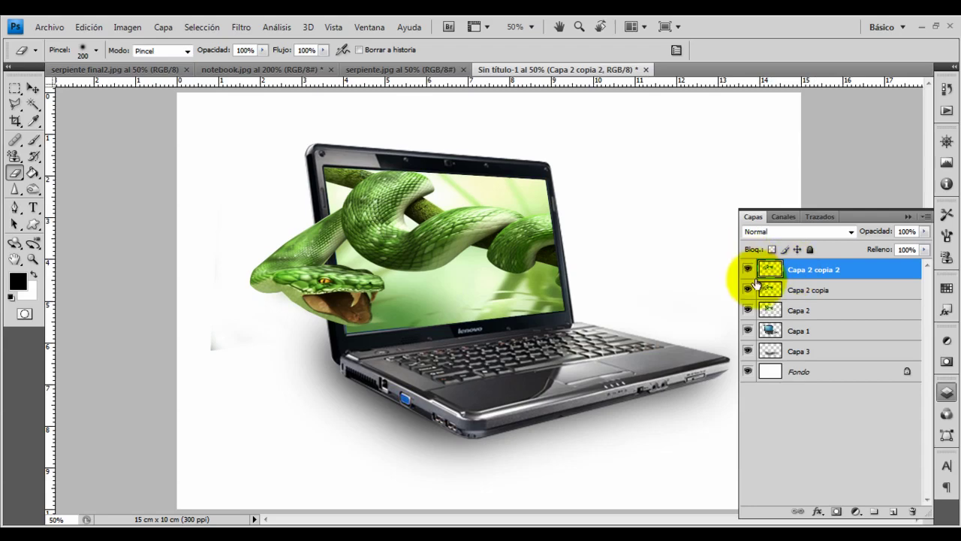
Flip Capa 2 copia 2 downward into a squashed reflection below the laptop
{"action": "left_click", "coordinate": [32, 89]}
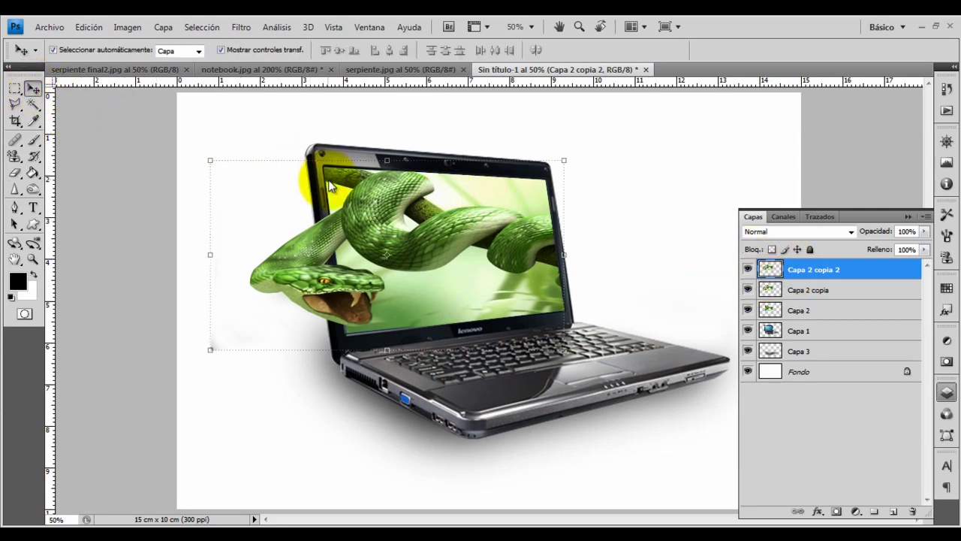
{"action": "mouse_move", "coordinate": [383, 160]}
{"action": "left_mouse_down"}
{"action": "mouse_move", "coordinate": [386, 455]}
{"action": "mouse_move", "coordinate": [403, 416]}
{"action": "left_mouse_up"}
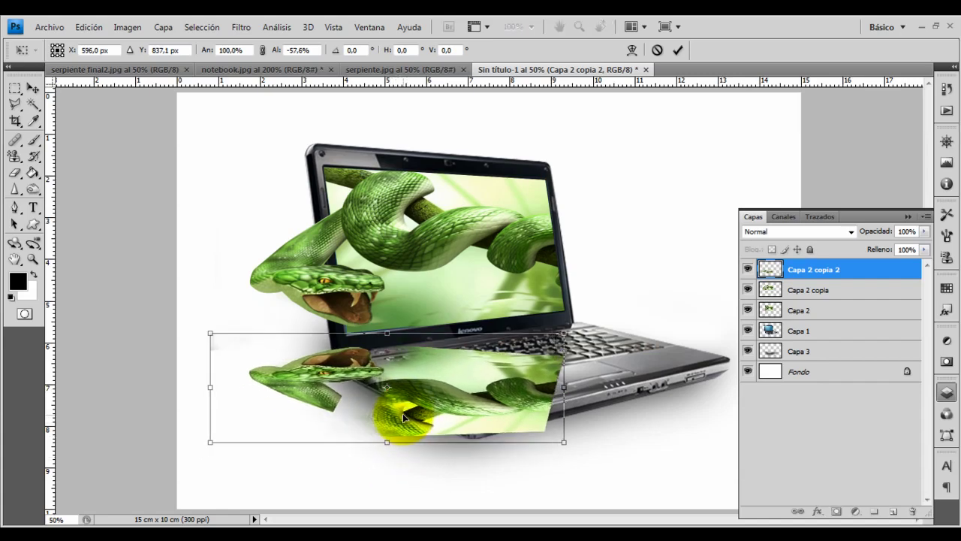
{"action": "left_click_drag", "start_coordinate": [408, 414], "coordinate": [418, 405]}
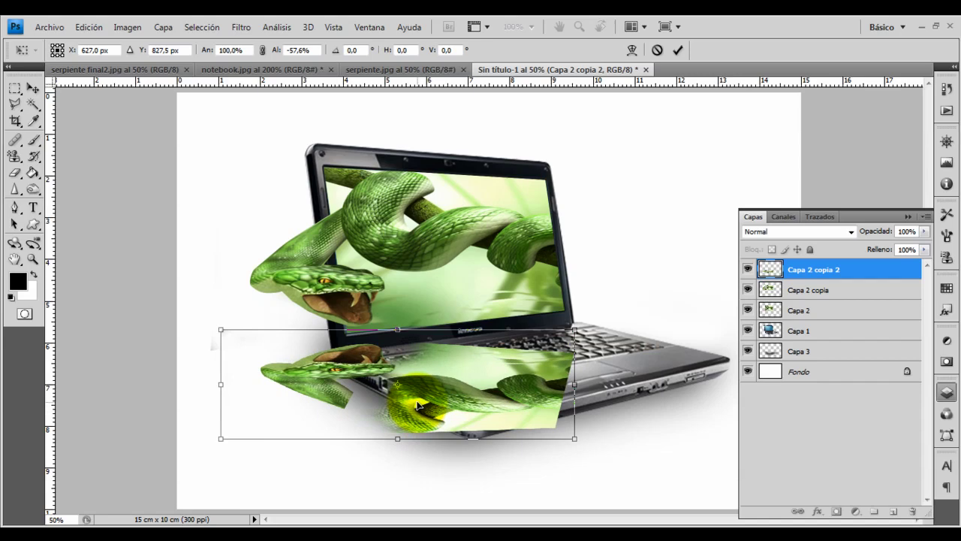
{"action": "key", "text": "Return"}
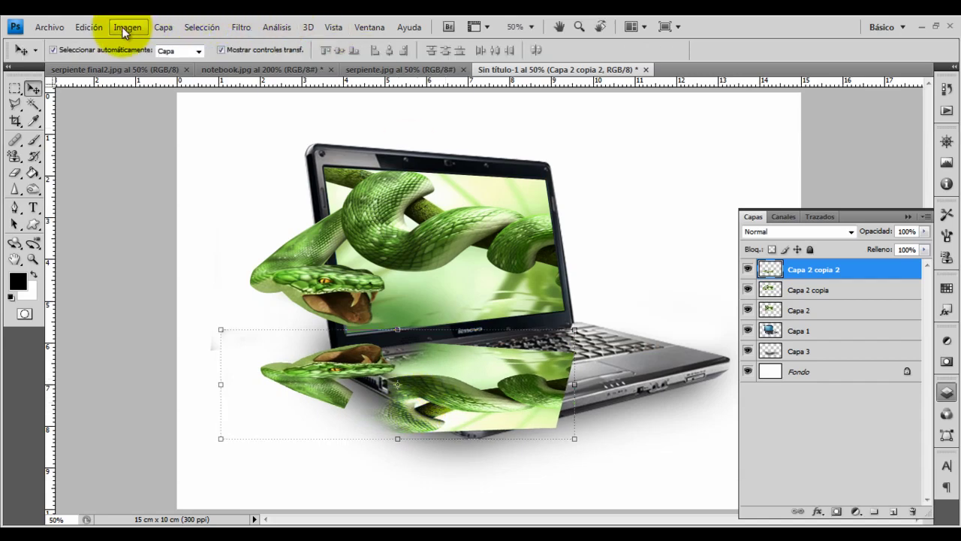
Desaturate the reflected copy and apply a lighter Gaussian Blur to it
{"action": "left_click", "coordinate": [128, 27]}
{"action": "left_click", "coordinate": [87, 30]}
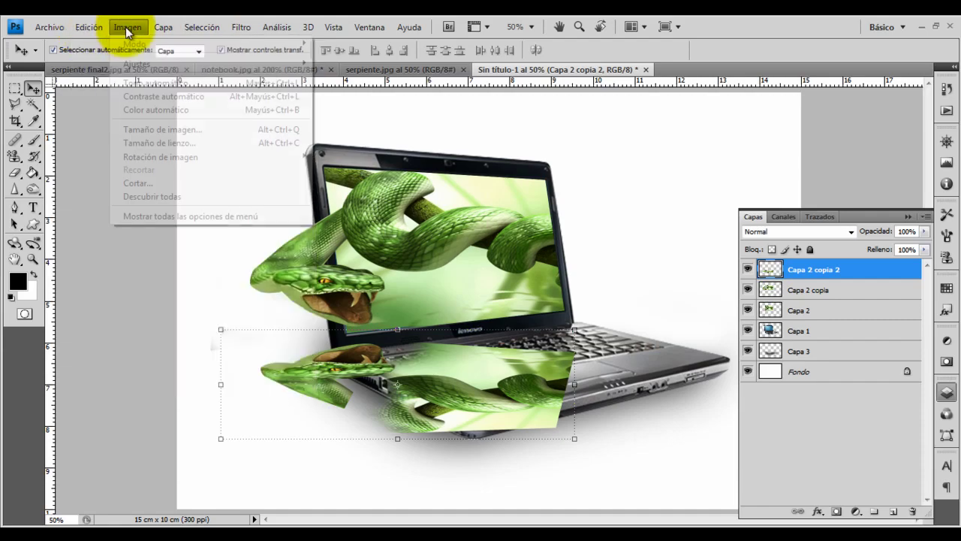
{"action": "key", "text": "ctrl+shift+u"}
{"action": "left_click", "coordinate": [242, 27]}
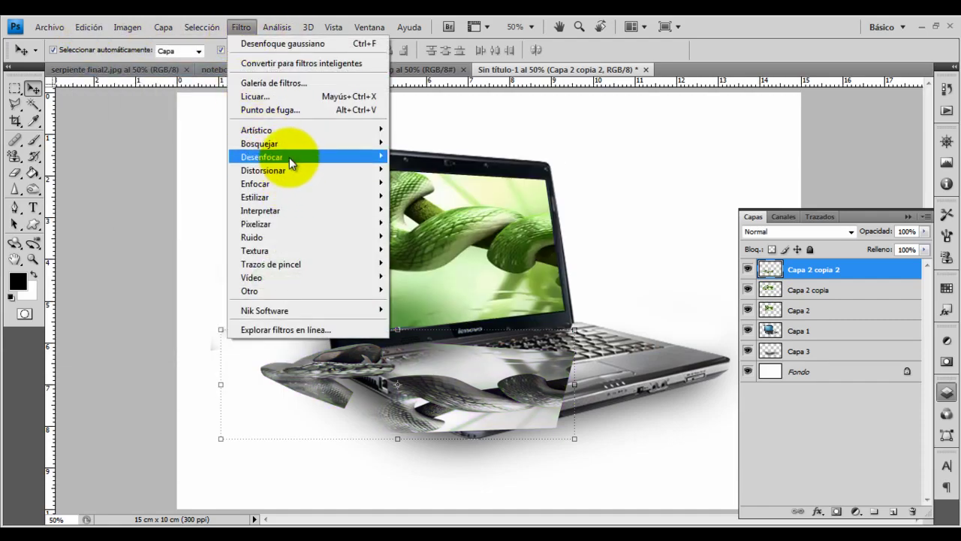
{"action": "mouse_move", "coordinate": [261, 157]}
{"action": "left_click", "coordinate": [479, 251]}
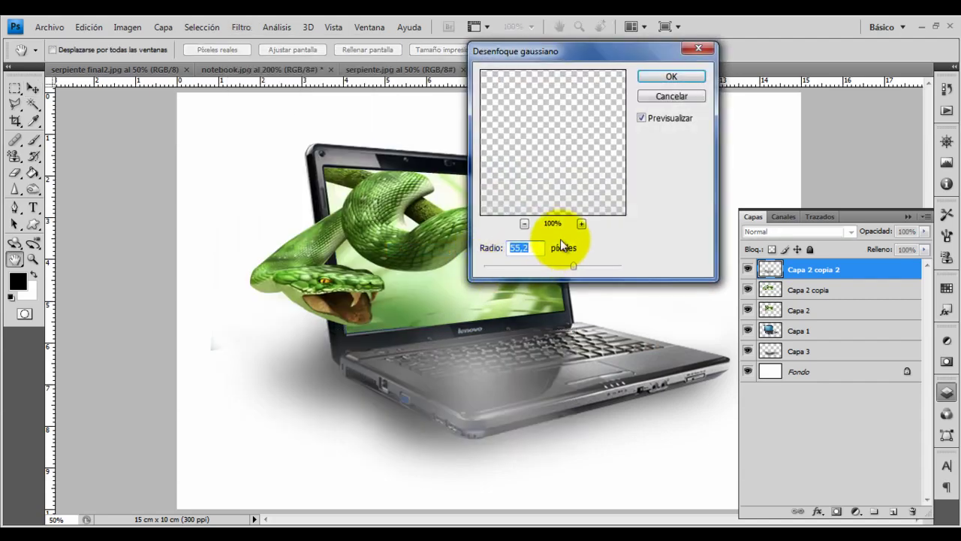
{"action": "mouse_move", "coordinate": [558, 266]}
{"action": "left_mouse_down"}
{"action": "mouse_move", "coordinate": [510, 266]}
{"action": "mouse_move", "coordinate": [543, 266]}
{"action": "left_mouse_up"}
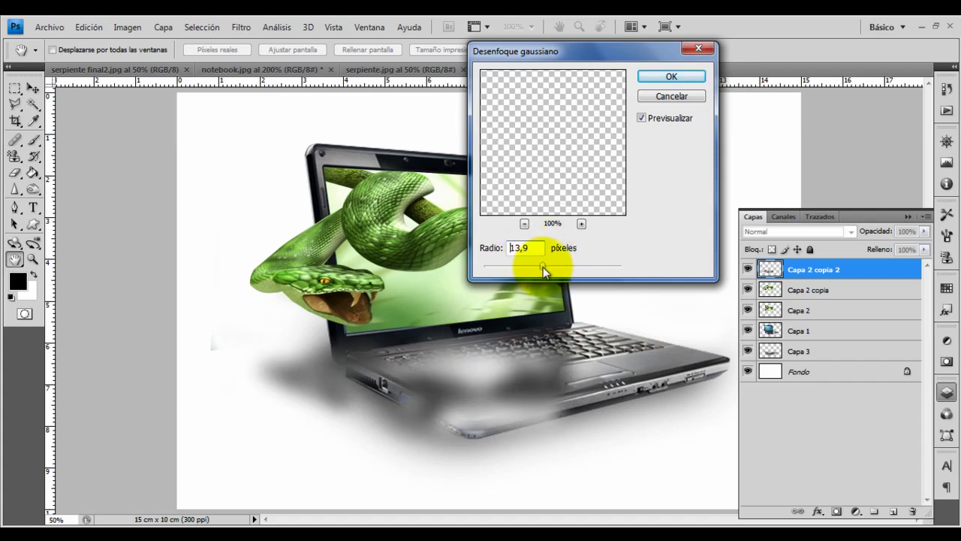
{"action": "left_click", "coordinate": [652, 78]}
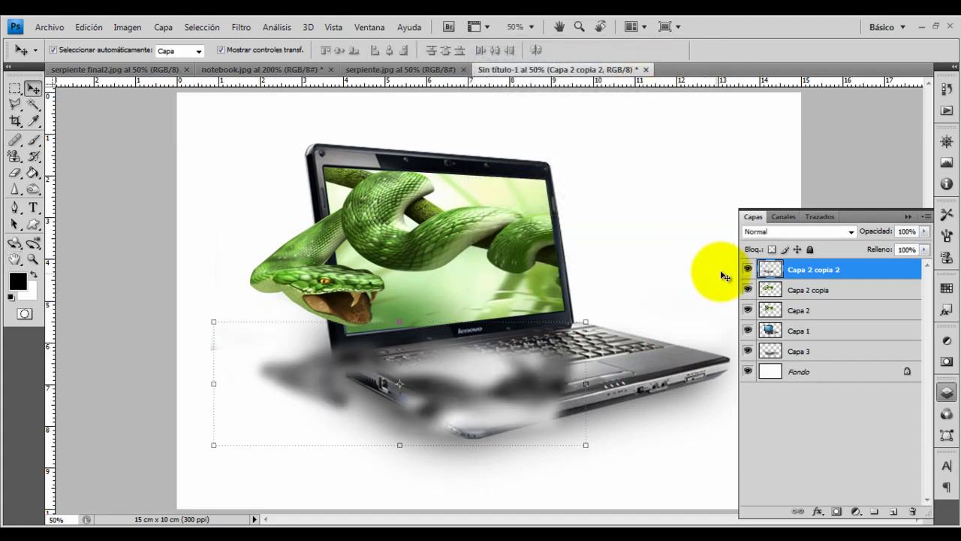
Mask the snake shadow off the keyboard and laptop edge, placing Capa 2 copia 2 below Capa 2 copia
{"action": "left_click", "coordinate": [838, 512]}
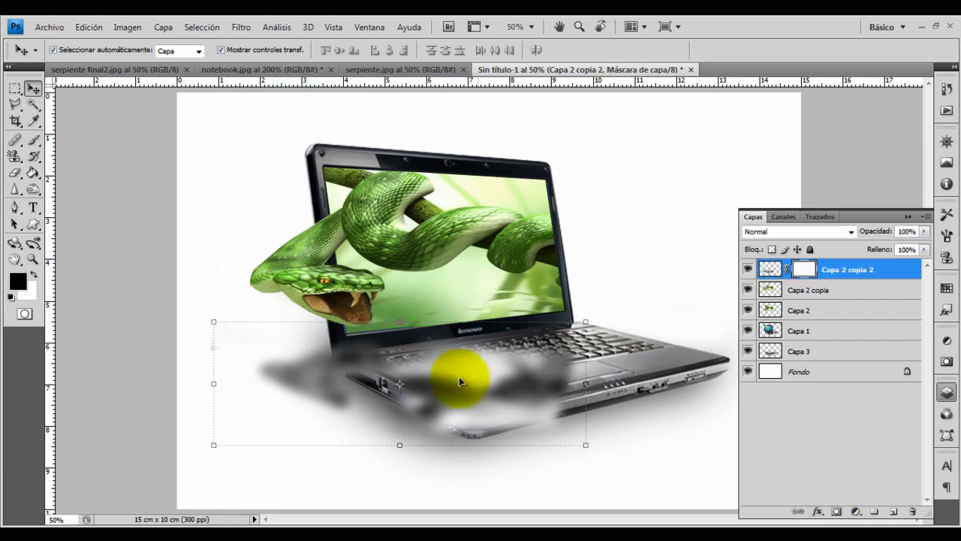
{"action": "left_click", "coordinate": [33, 140]}
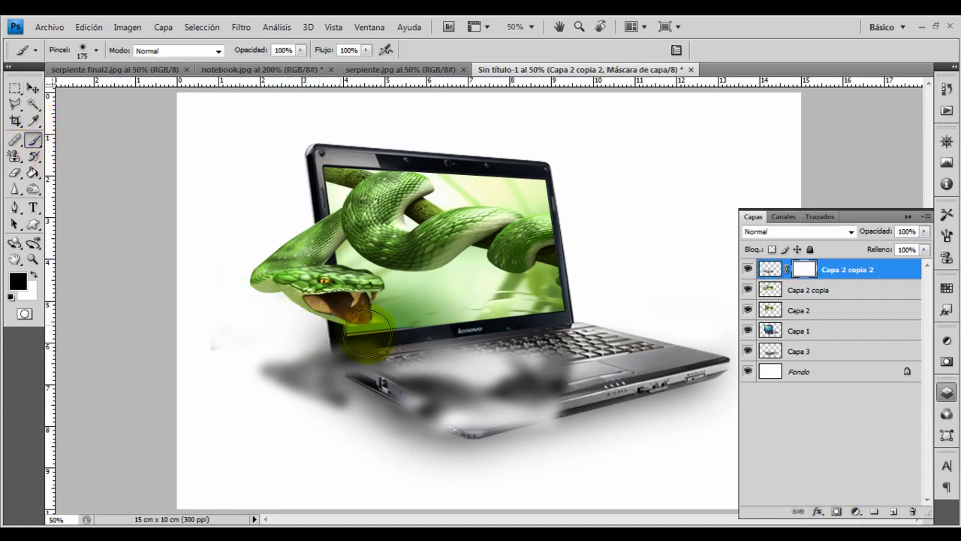
{"action": "mouse_move", "coordinate": [405, 360]}
{"action": "left_mouse_down"}
{"action": "mouse_move", "coordinate": [539, 383]}
{"action": "mouse_move", "coordinate": [351, 347]}
{"action": "mouse_move", "coordinate": [458, 398]}
{"action": "left_mouse_up"}
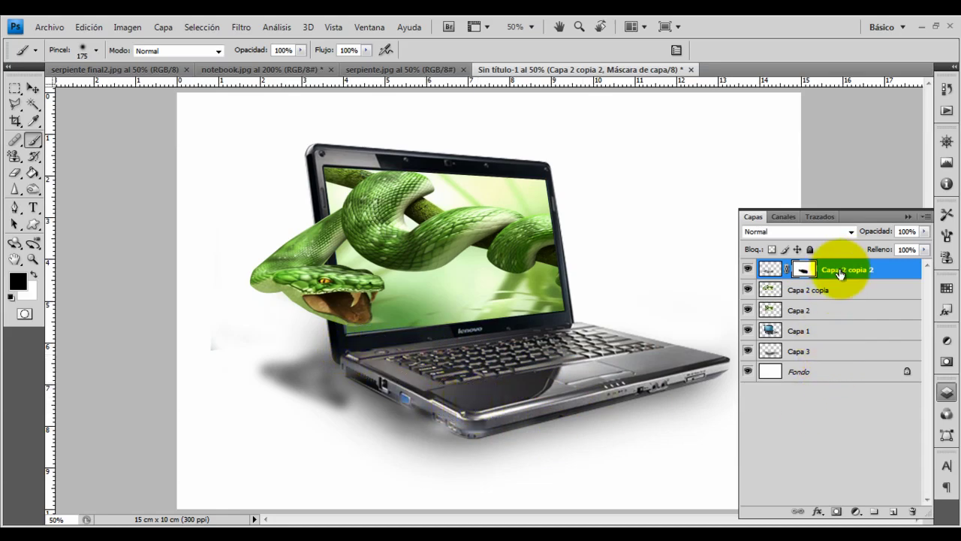
{"action": "left_click_drag", "start_coordinate": [841, 269], "coordinate": [847, 310]}
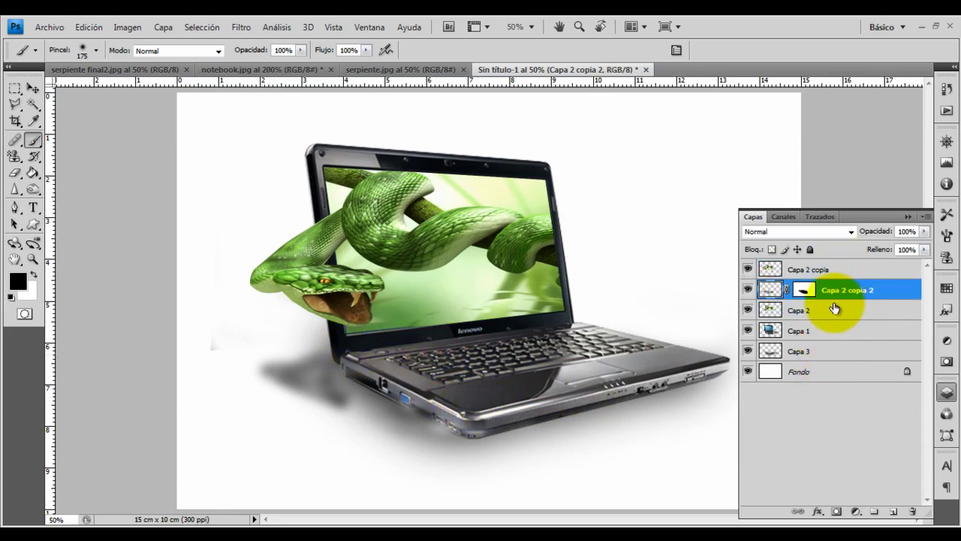
{"action": "left_click_drag", "start_coordinate": [349, 379], "coordinate": [405, 387]}
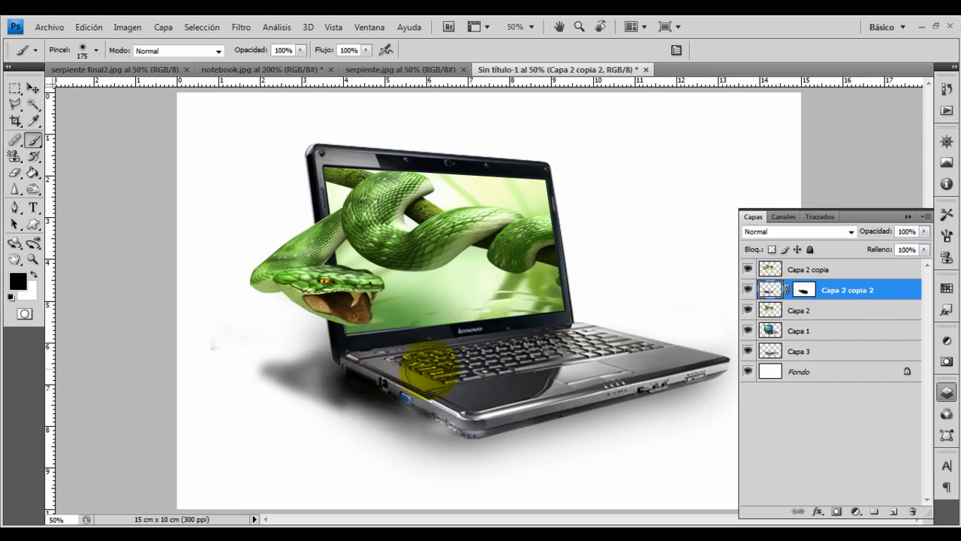
{"action": "left_click_drag", "start_coordinate": [433, 370], "coordinate": [429, 369]}
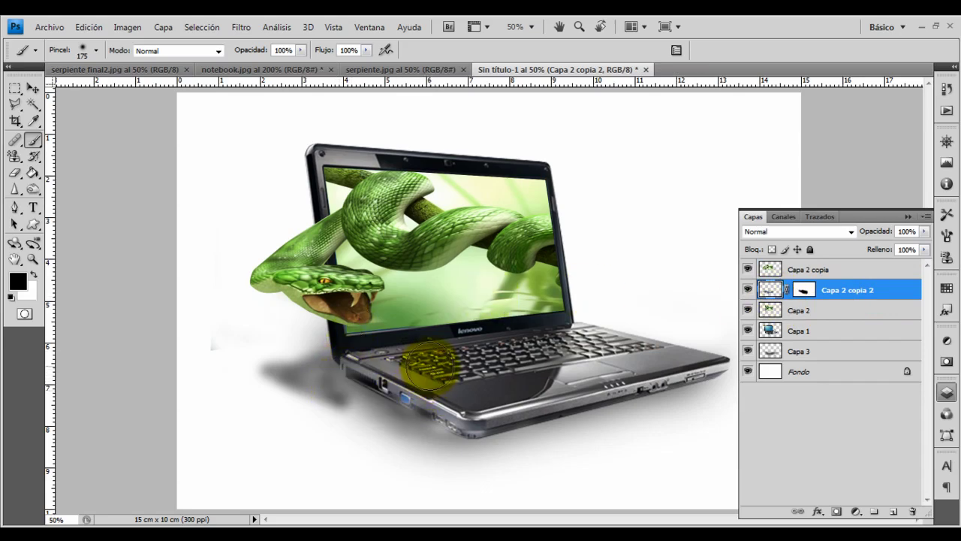
{"action": "left_click", "coordinate": [804, 289]}
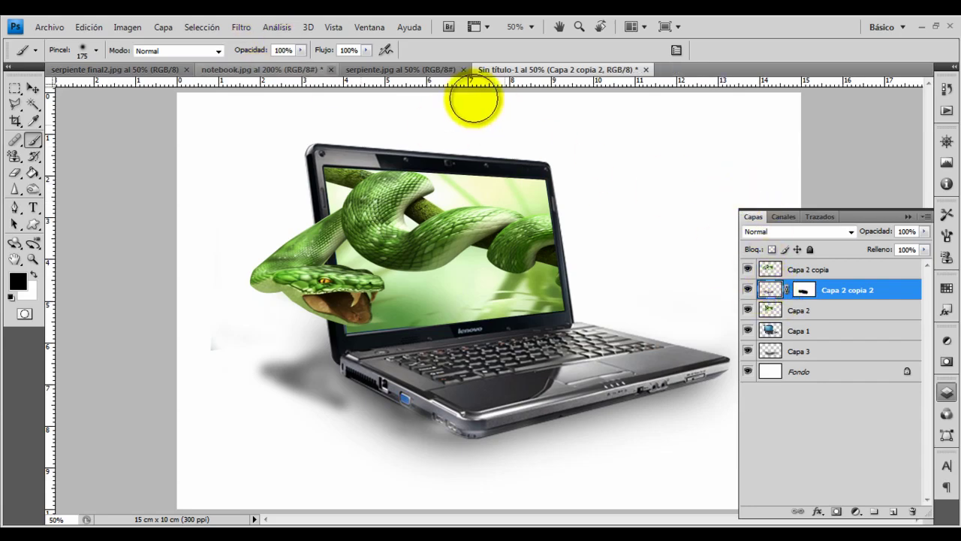
Reapply the Gaussian Blur to the snake shadow and set its opacity to 37%
{"action": "left_click", "coordinate": [240, 27]}
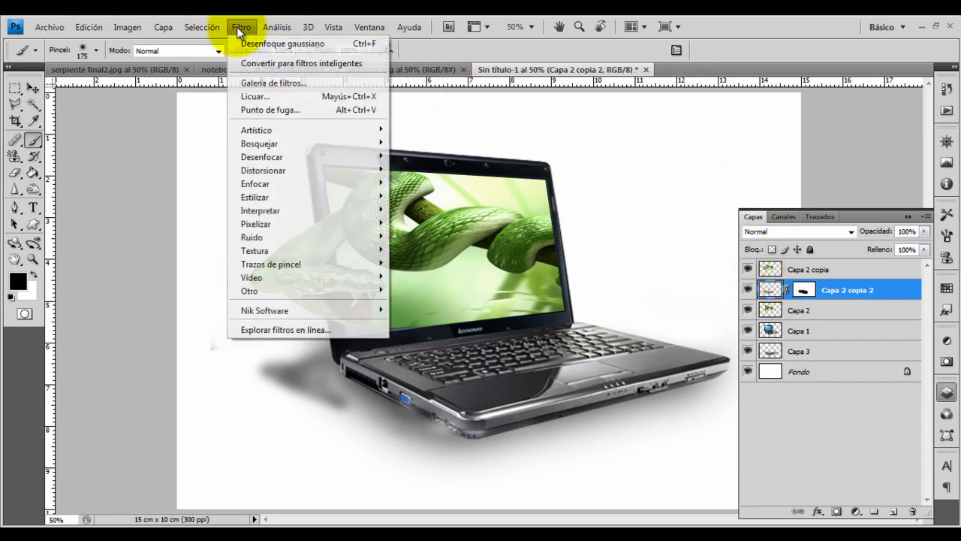
{"action": "left_click", "coordinate": [277, 47]}
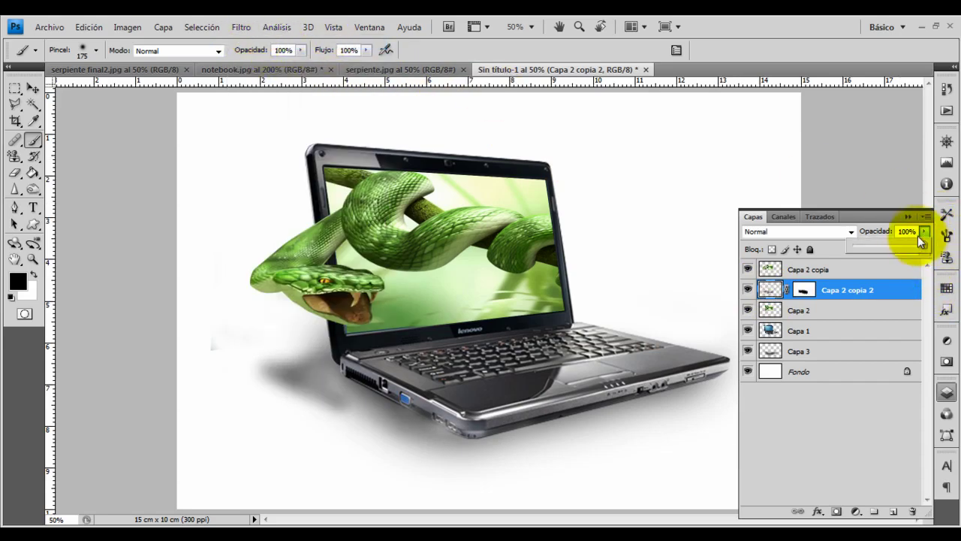
{"action": "left_click_drag", "start_coordinate": [889, 247], "coordinate": [887, 247]}
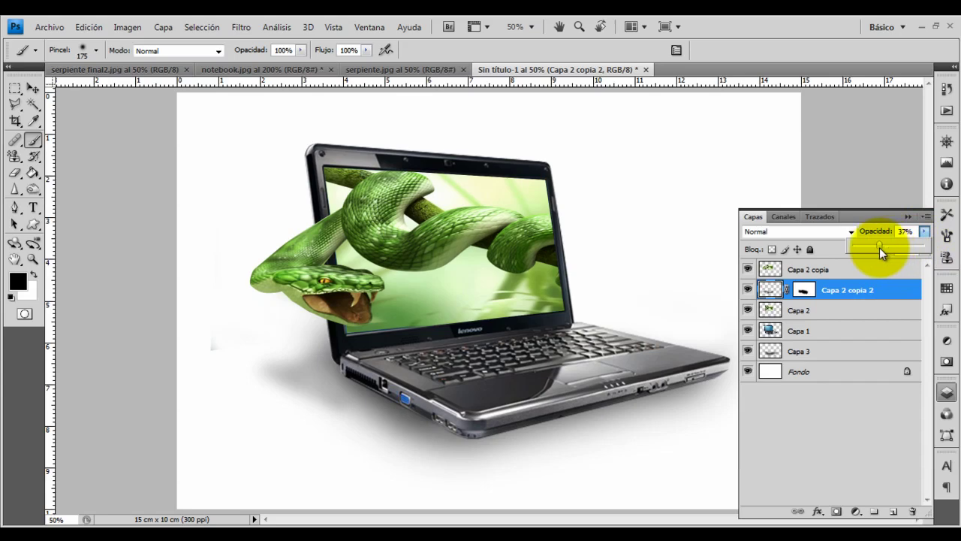